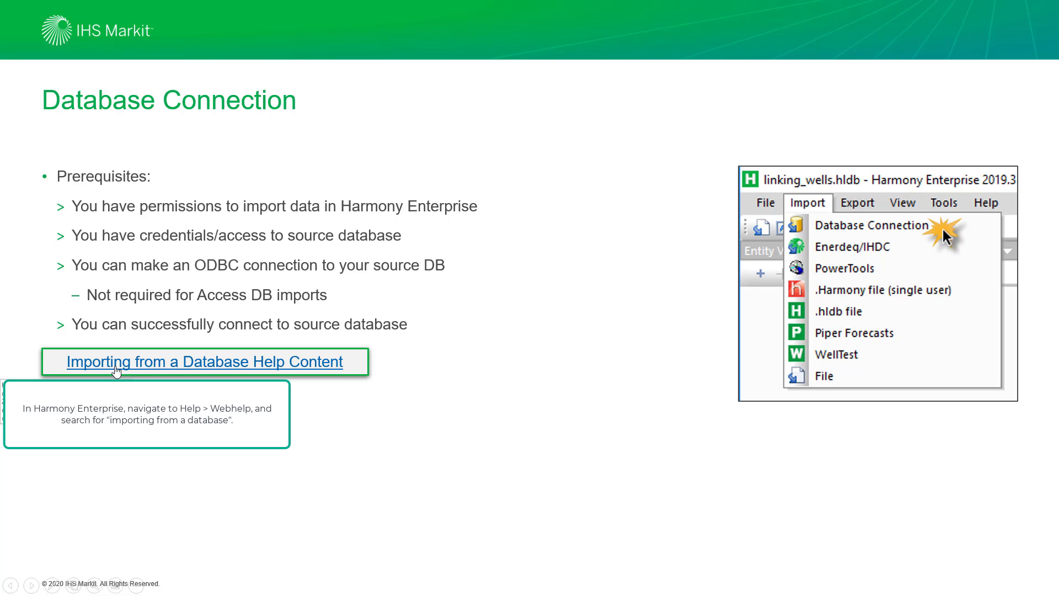
key("Right")
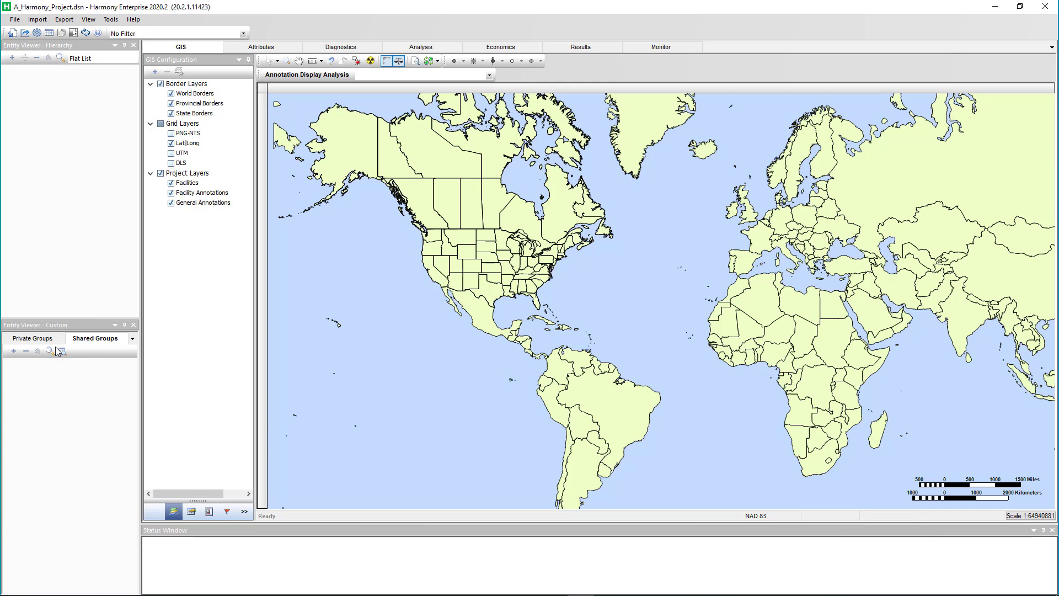
Start a database connection import and create a new connection named "My company database".
left_click(118, 276)
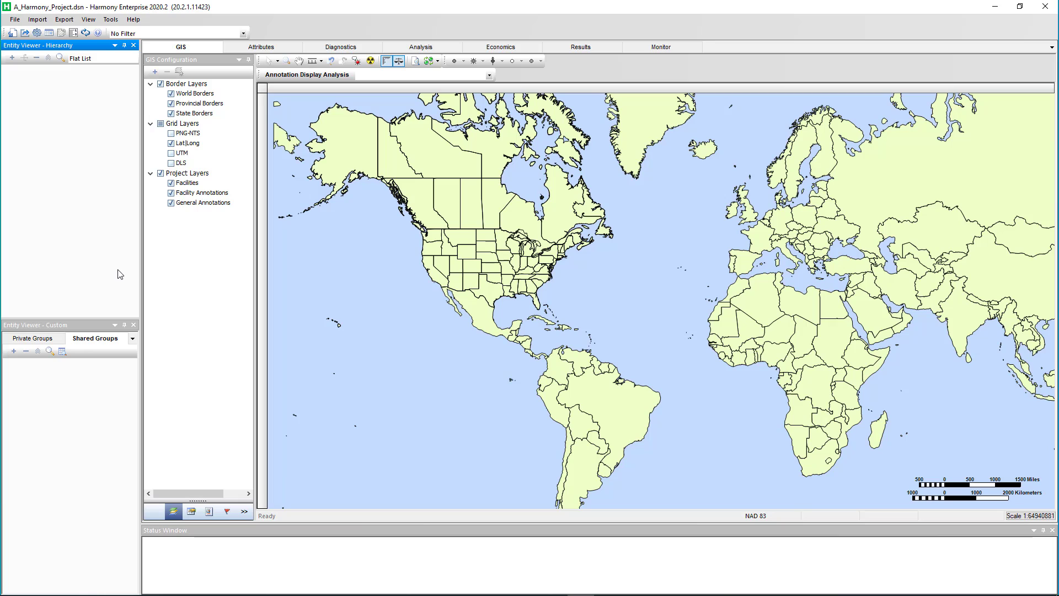
left_click(38, 19)
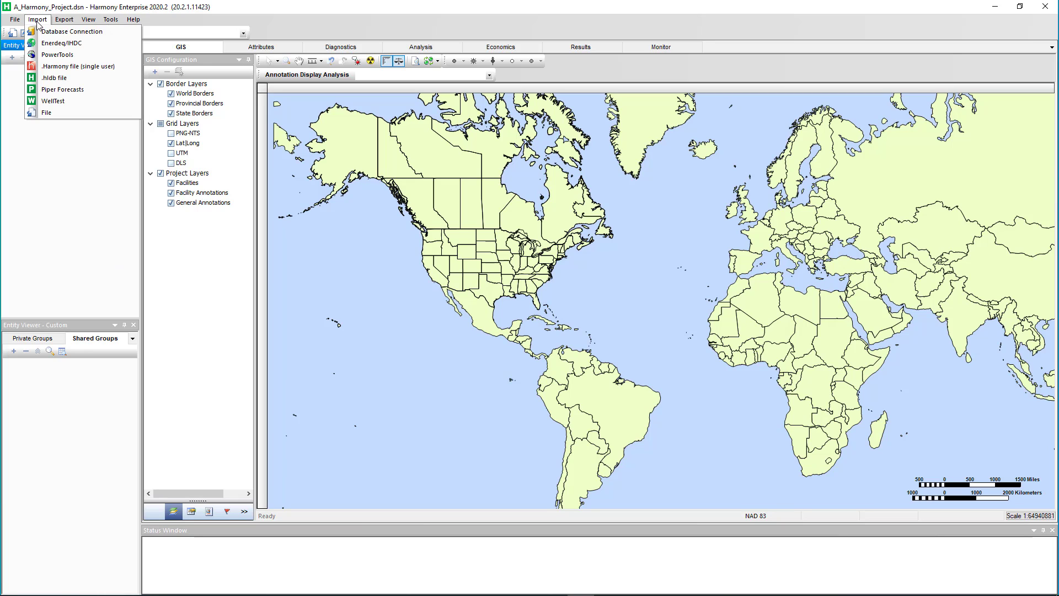
left_click(119, 35)
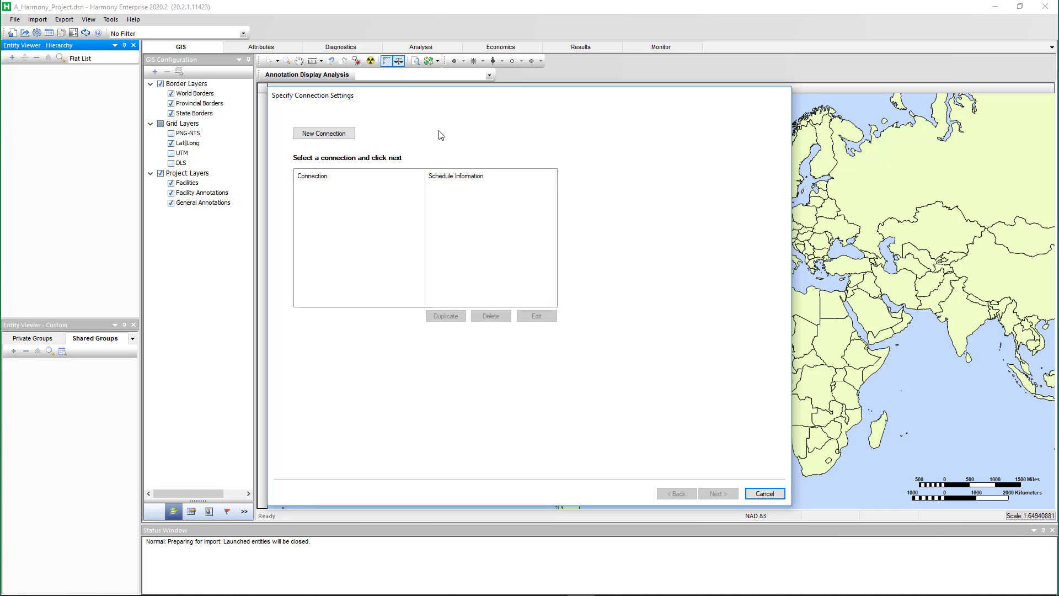
left_click(338, 136)
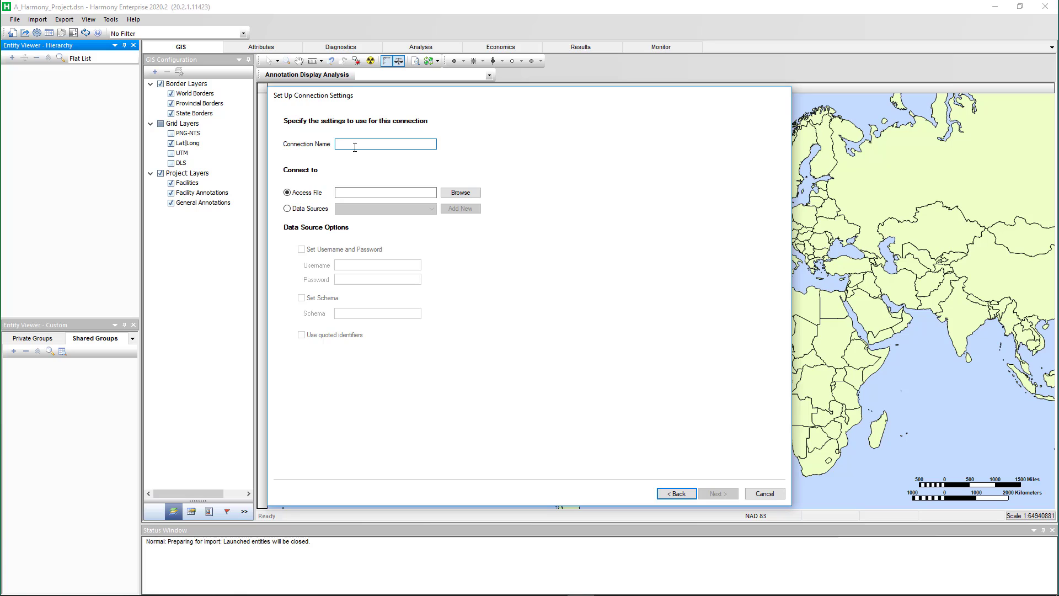
type("My company ")
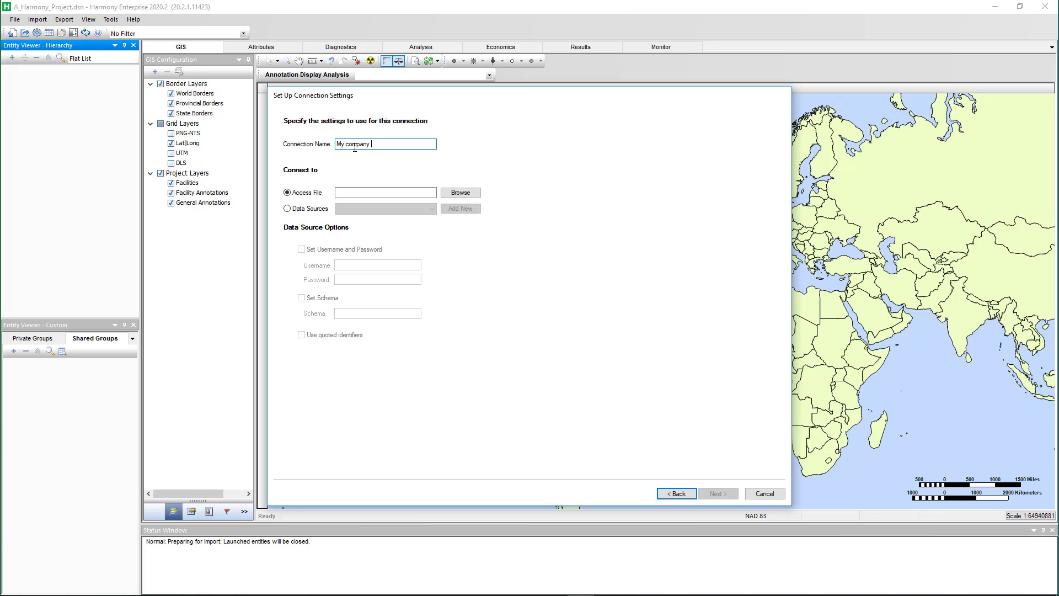
type("database")
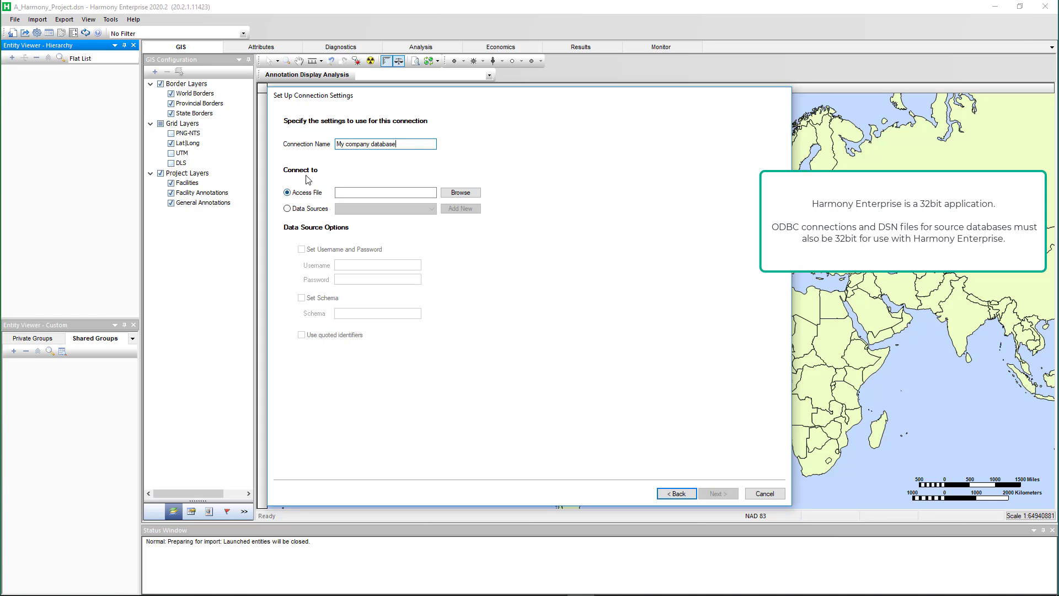
Switch the connection type to Data Sources and open the list of available data sources.
left_click(311, 194)
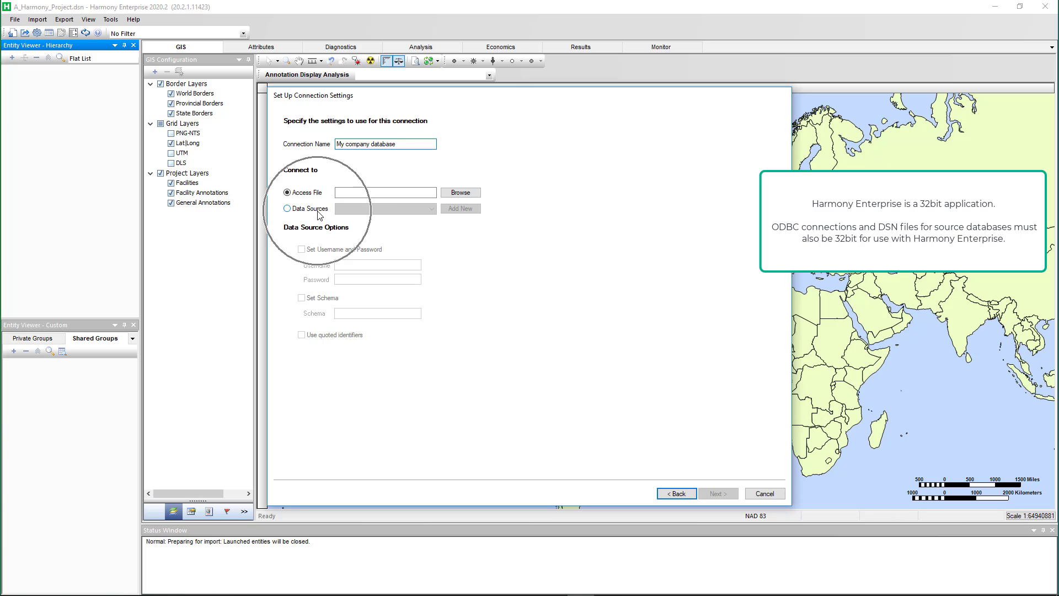
left_click(289, 210)
left_click(408, 210)
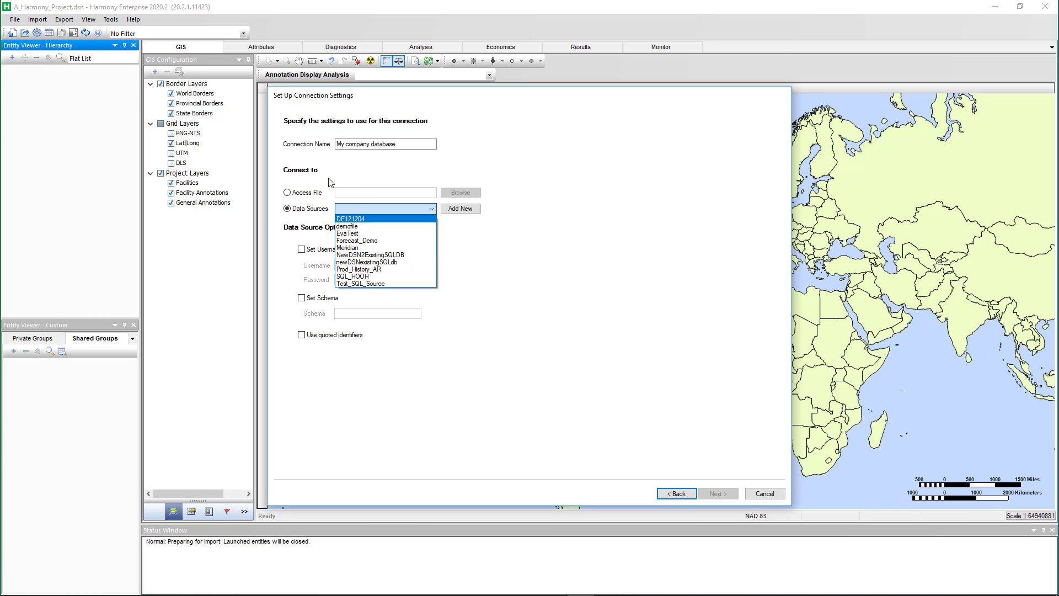
left_click(313, 193)
Set the connection to an Access file and choose My_Company_DB from the Database_Import folder.
left_click(288, 193)
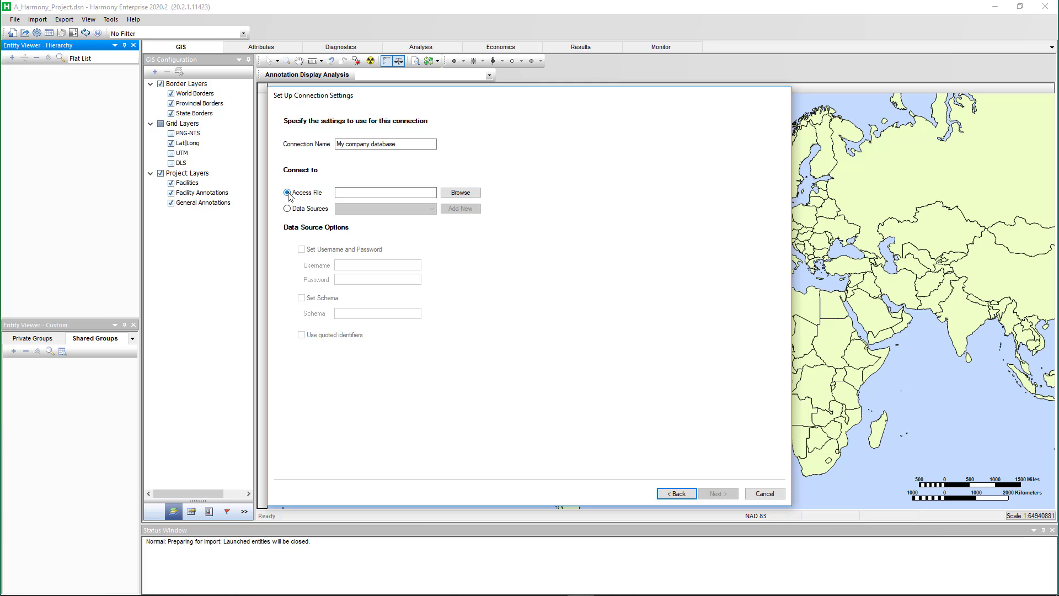
left_click(459, 195)
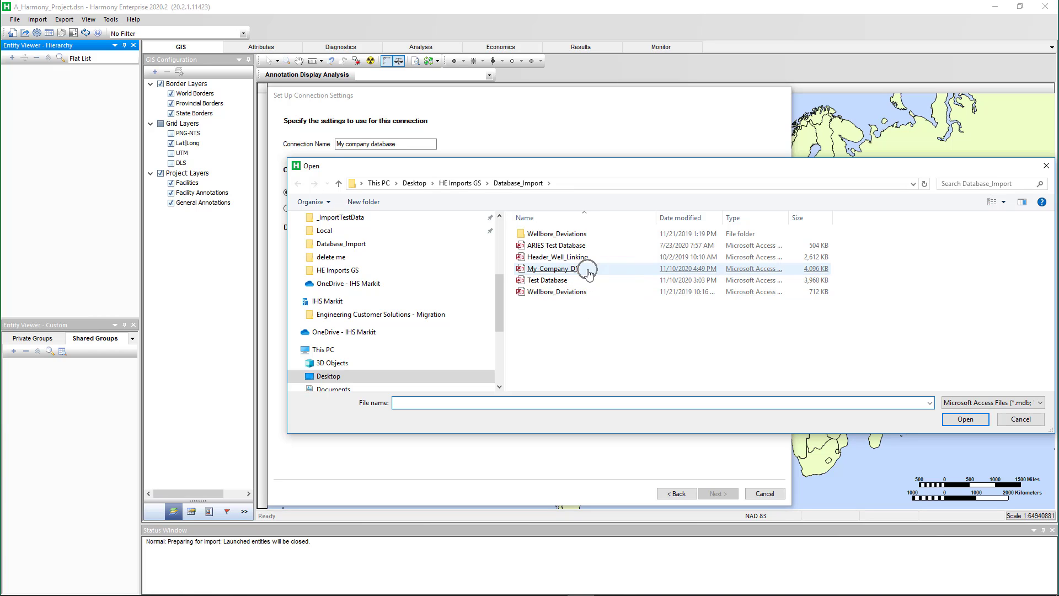
left_click(589, 274)
double_click(589, 274)
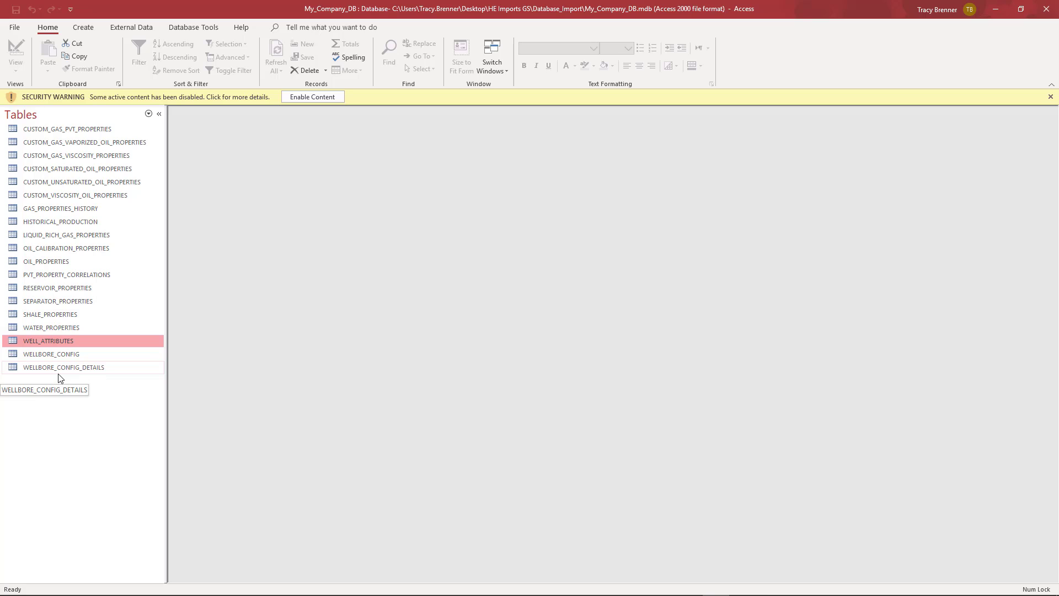
In Access, examine the WELL_ATTRIBUTES and HISTORICAL_PRODUCTION tables of My_Company_DB and close the database.
double_click(63, 341)
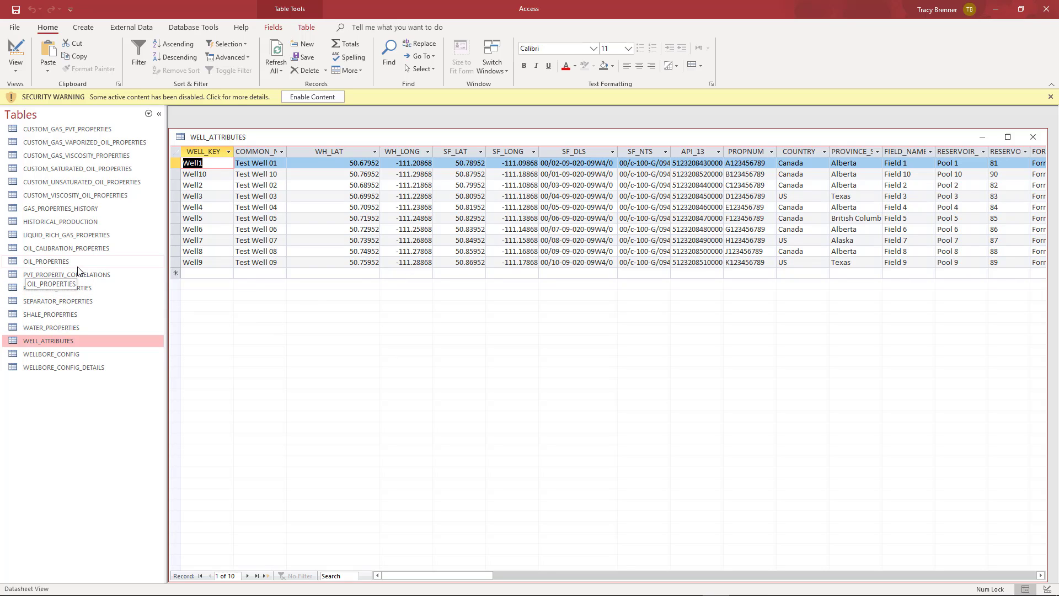
left_click(75, 227)
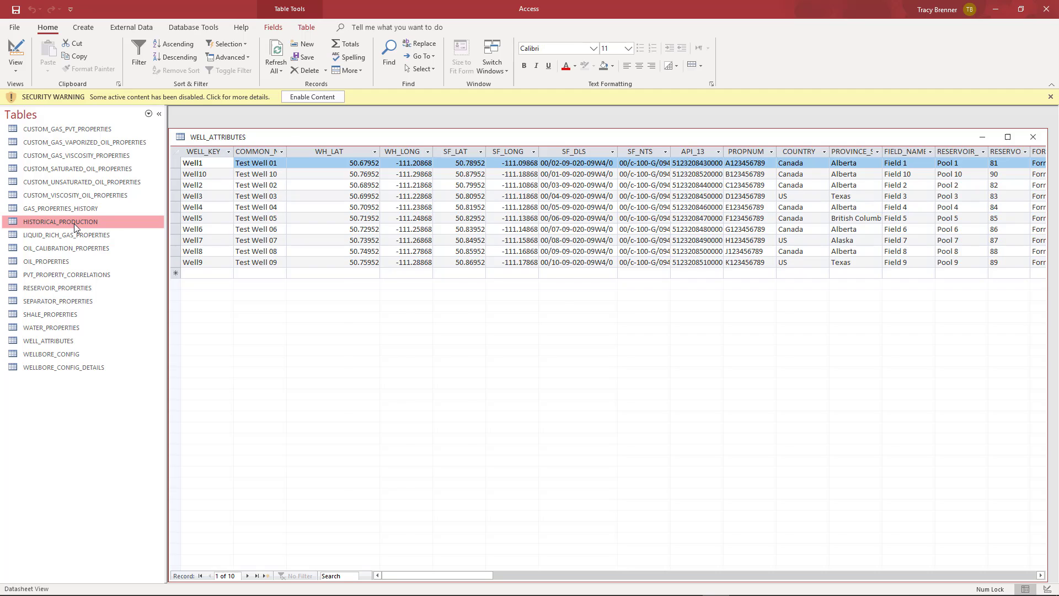
double_click(74, 224)
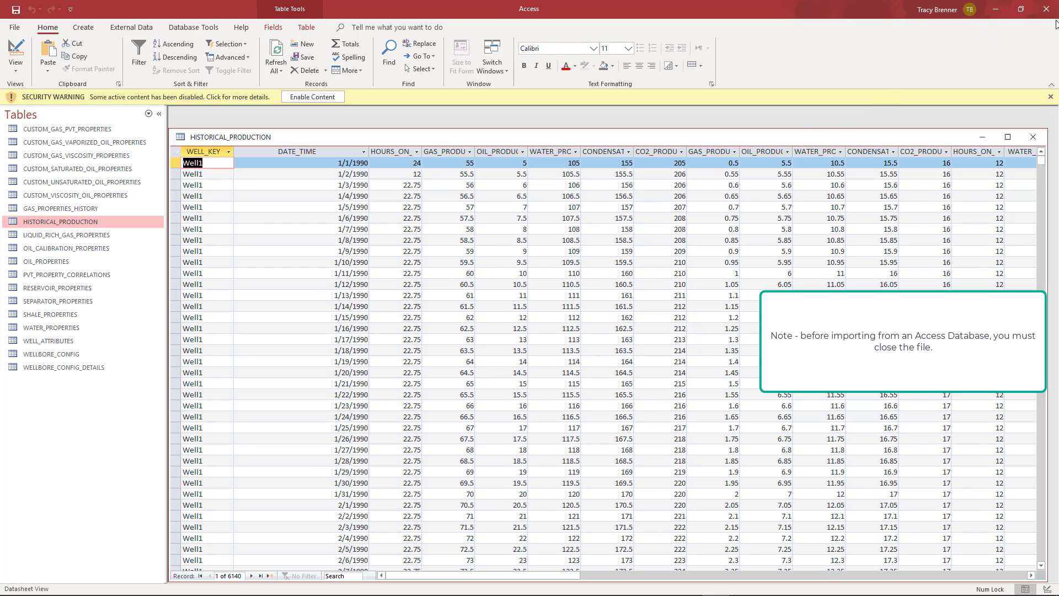
left_click(1047, 15)
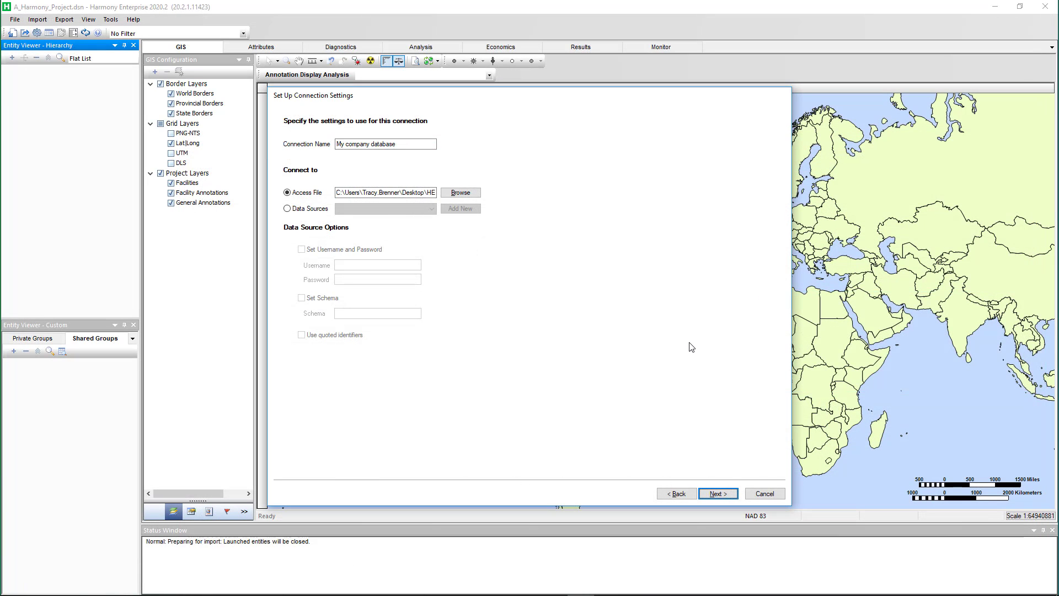
Accept Custom Mapping as the initial configuration and map the WELL_INFORMATION view to the WELL_ATTRIBUTES source table.
left_click(725, 494)
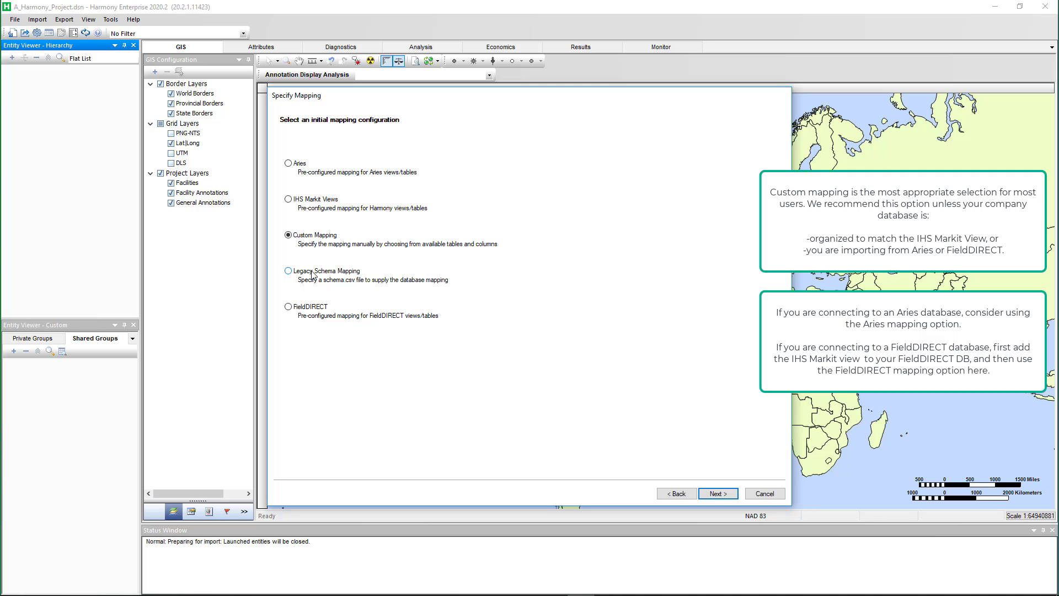
left_click(718, 493)
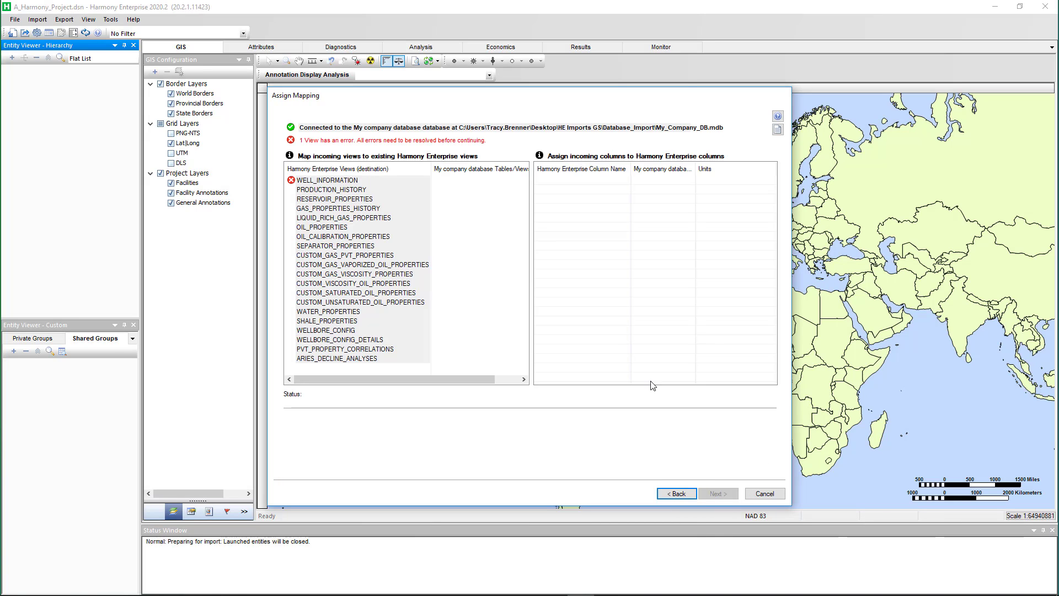
left_click(398, 179)
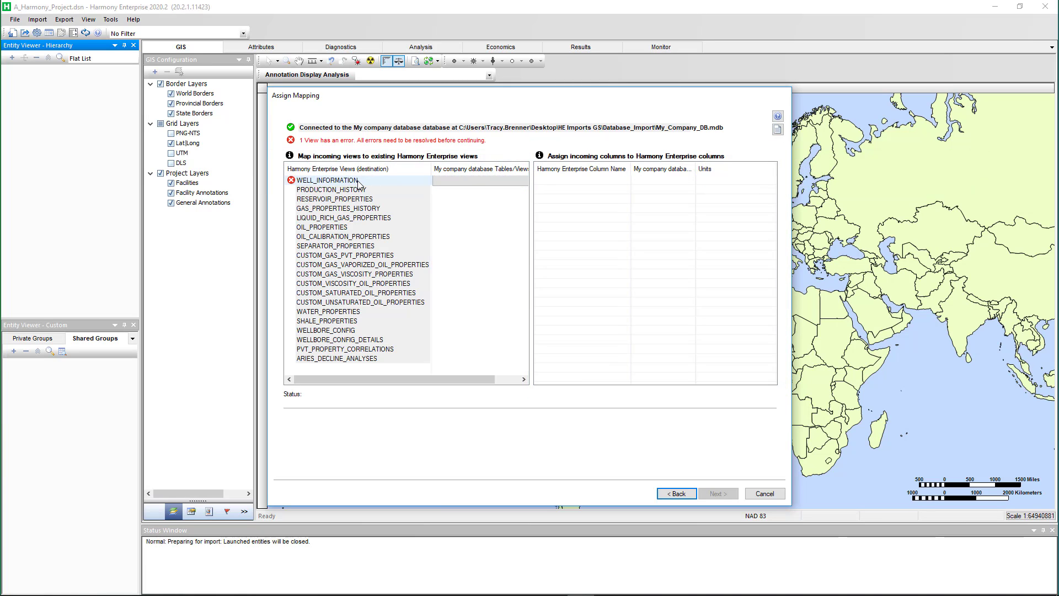
left_click(358, 181)
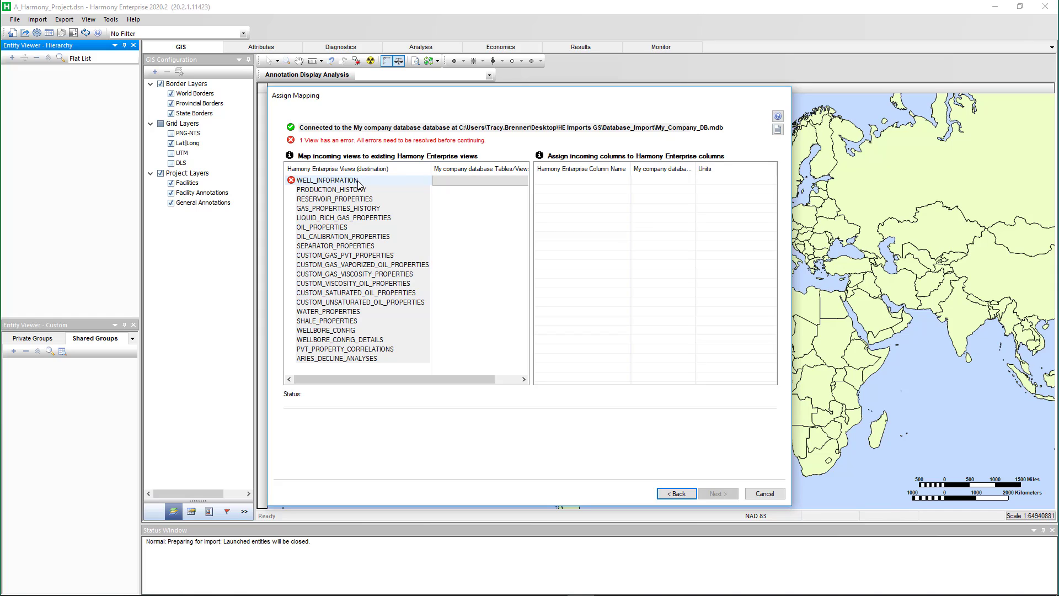
left_click(445, 182)
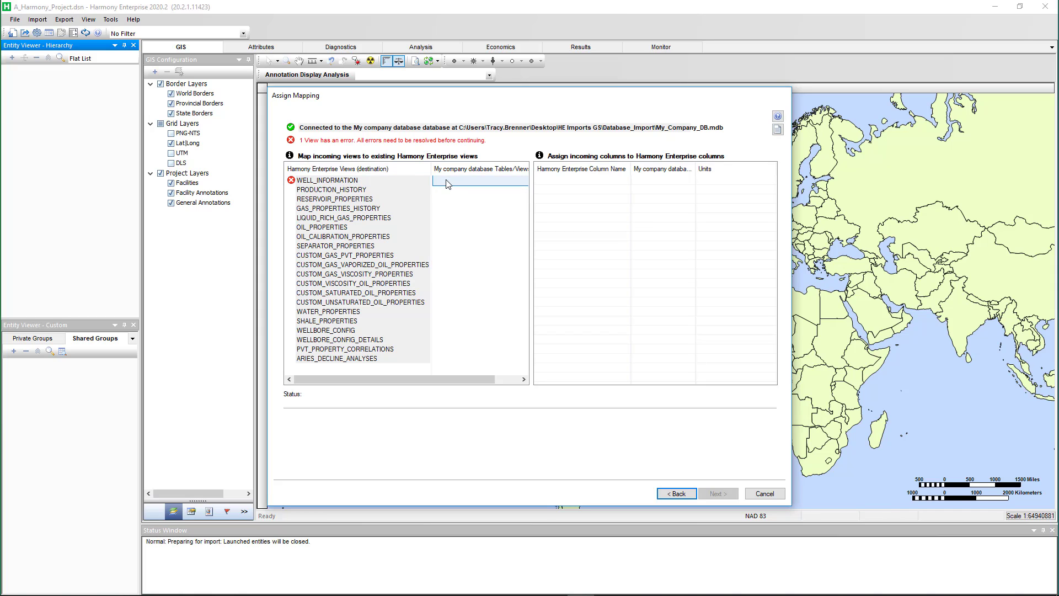
left_click(447, 182)
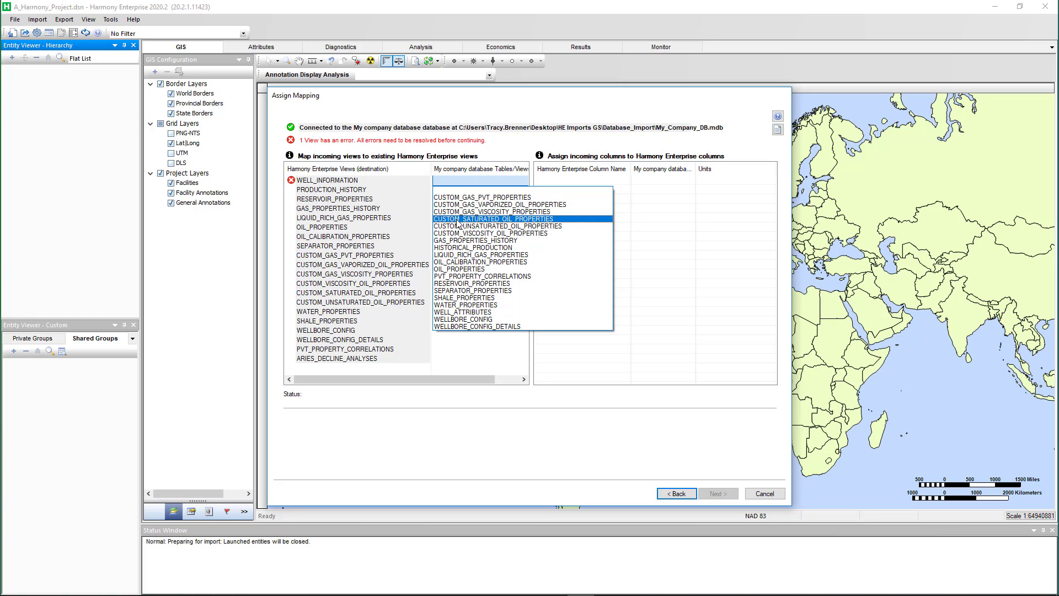
left_click(468, 313)
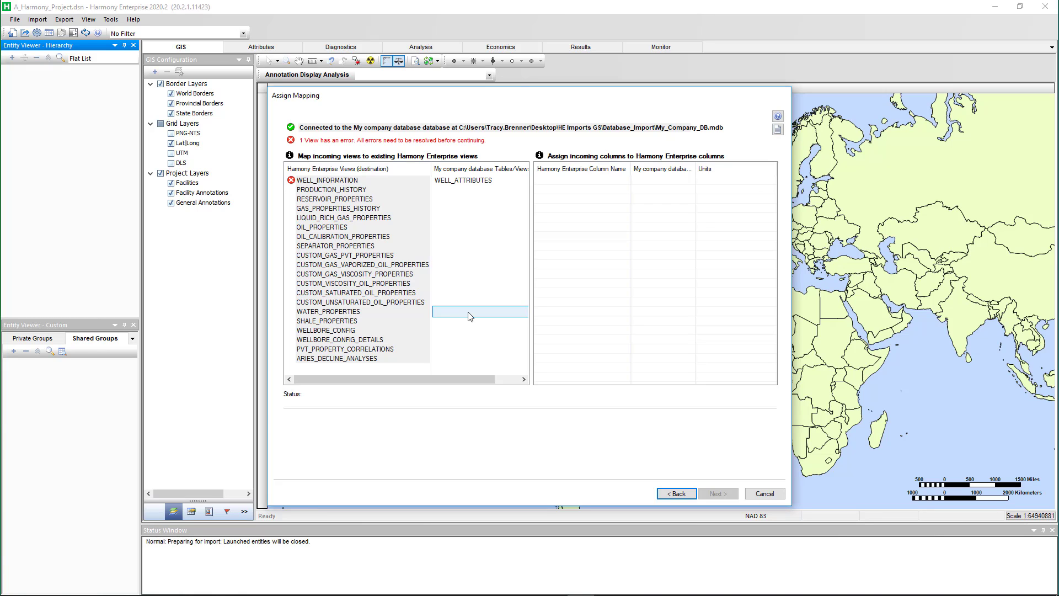
Assign the source column WELL_KEY to External Well Key in the WELL_INFORMATION view.
left_click(388, 181)
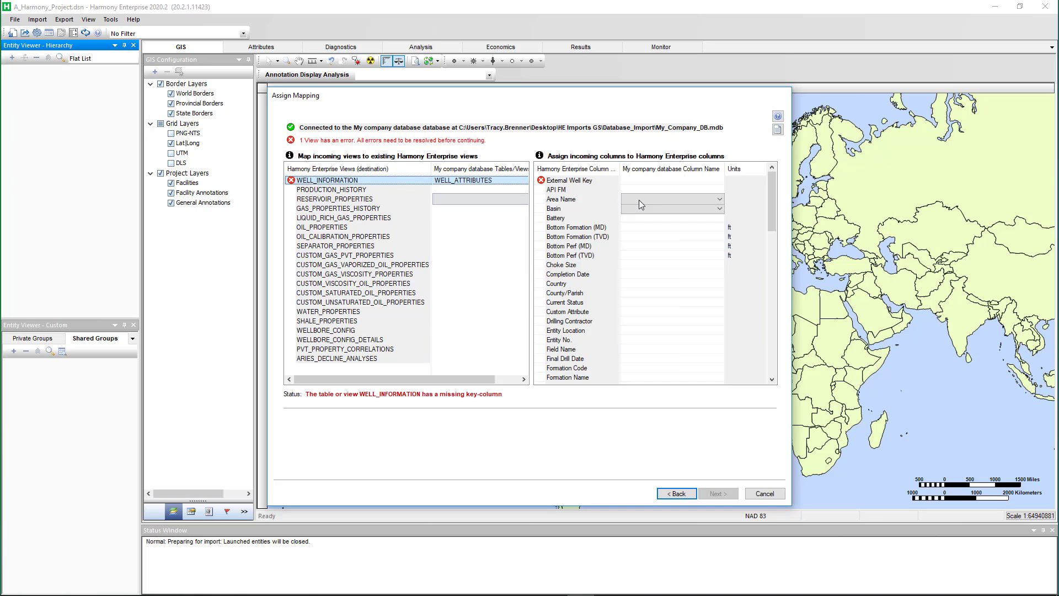
left_click(663, 200)
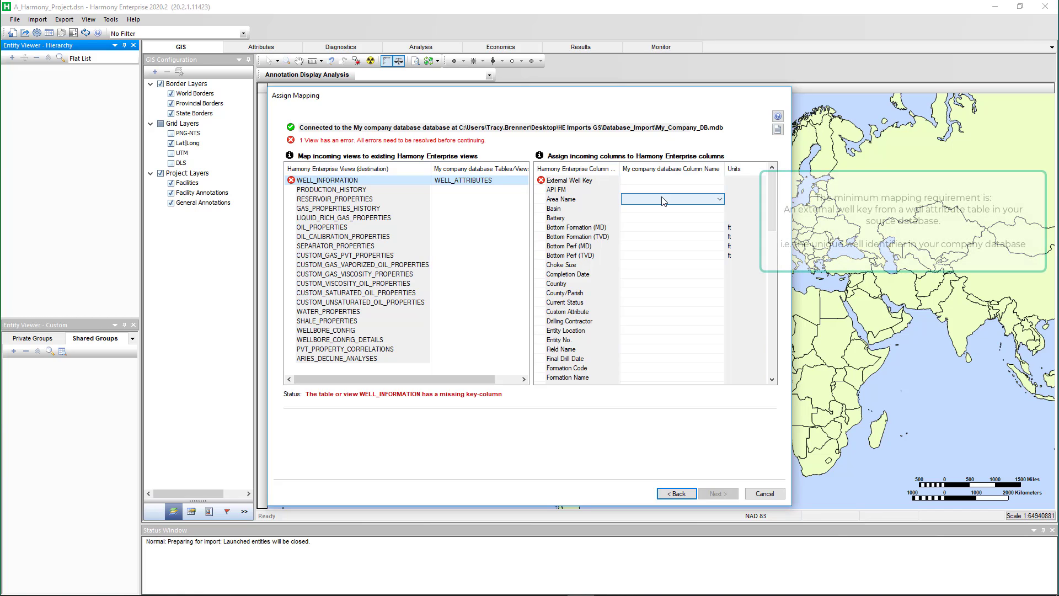
left_click(607, 180)
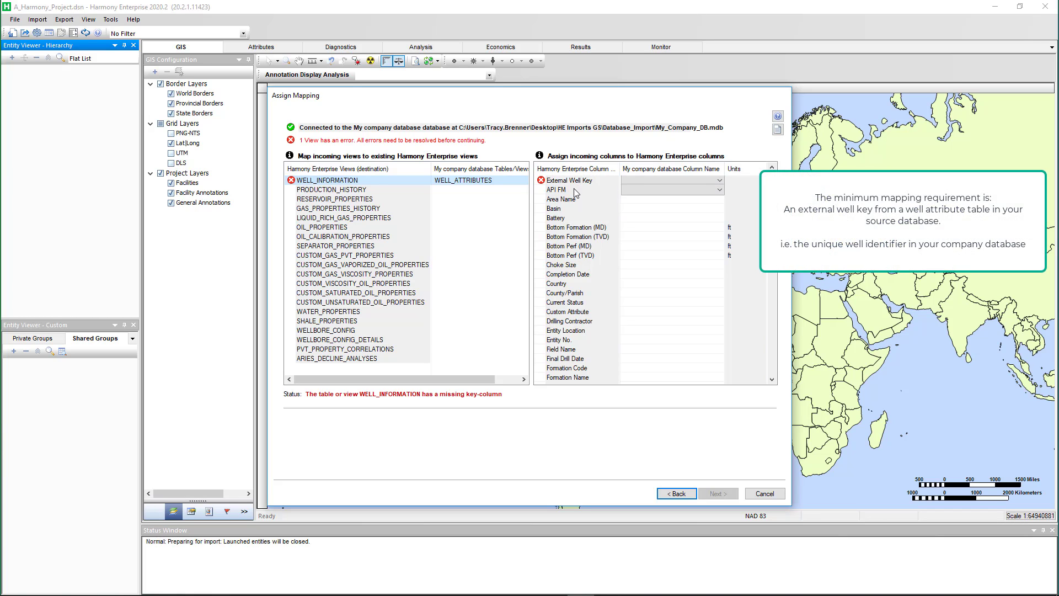
left_click(570, 294)
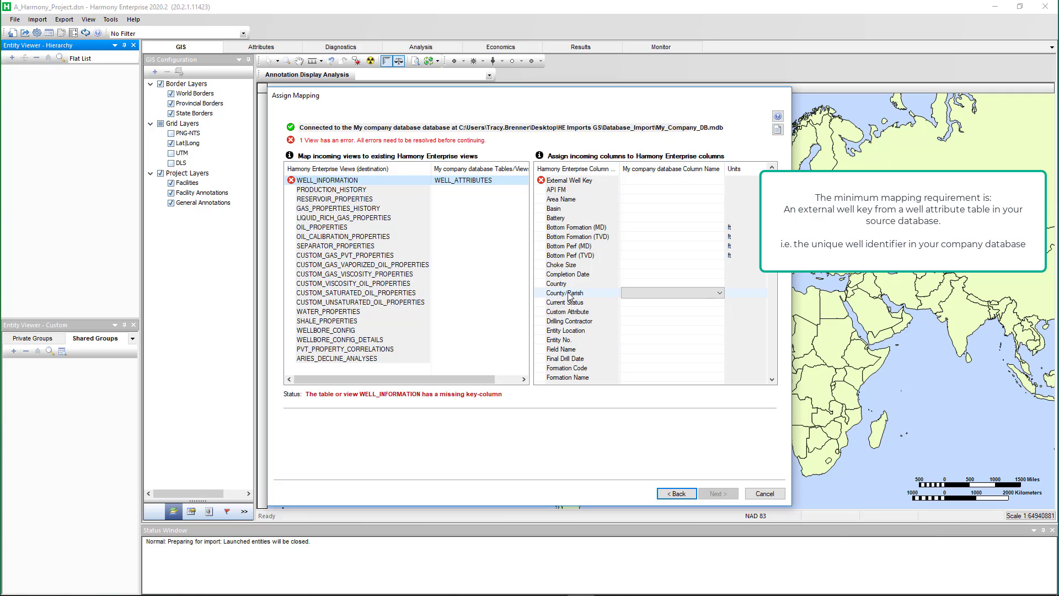
left_click(462, 182)
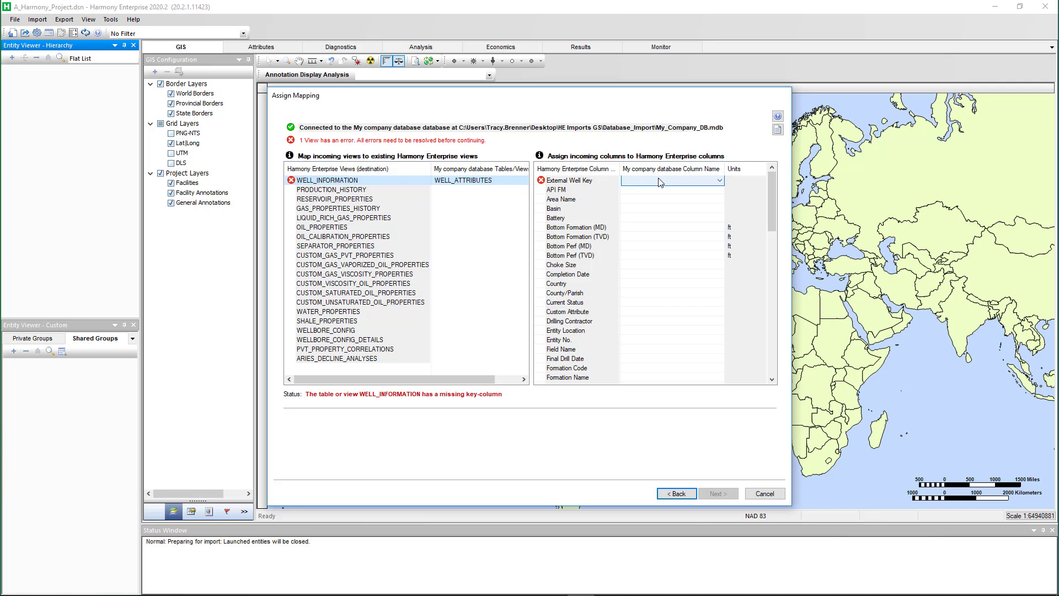
left_click(660, 175)
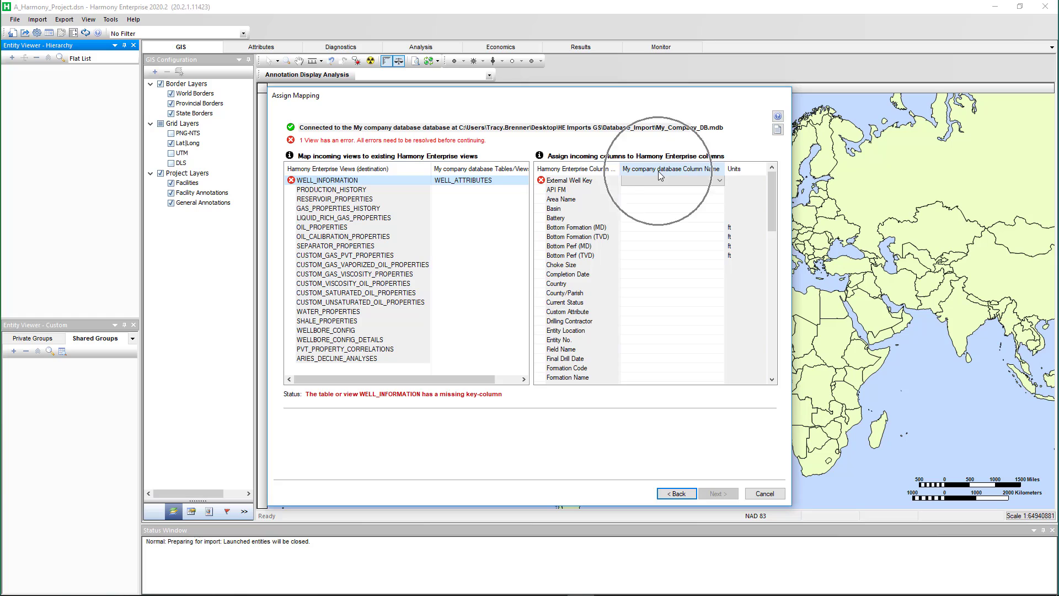
left_click(661, 180)
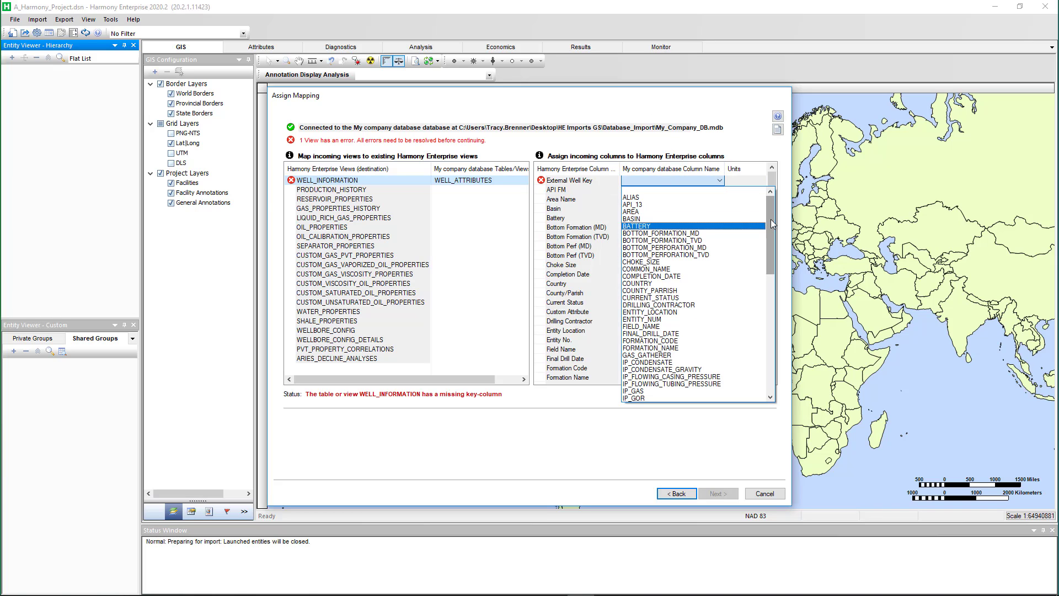
left_click_drag(770, 220, 772, 344)
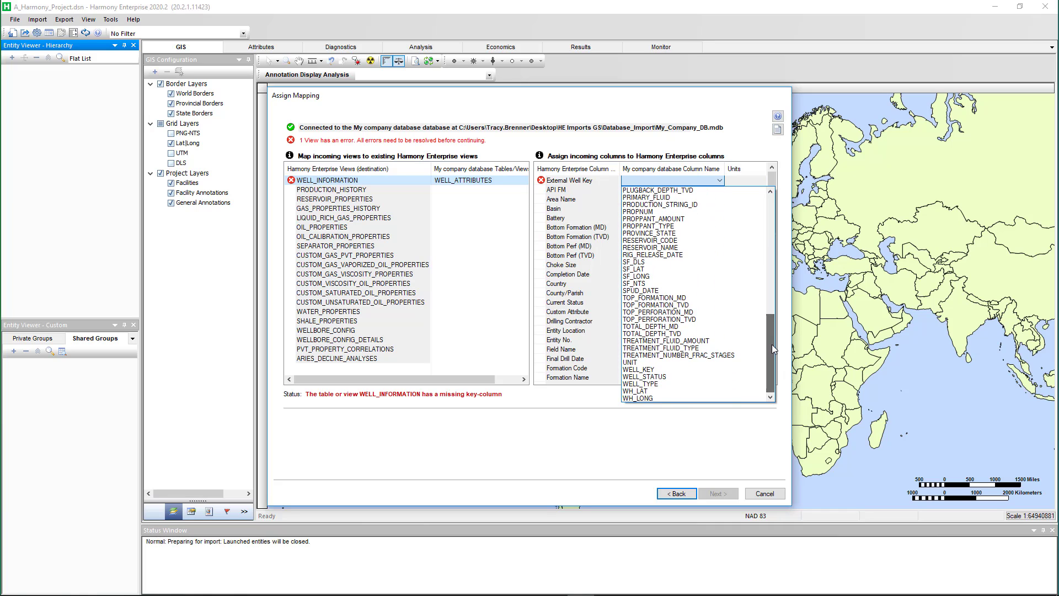
left_click(655, 370)
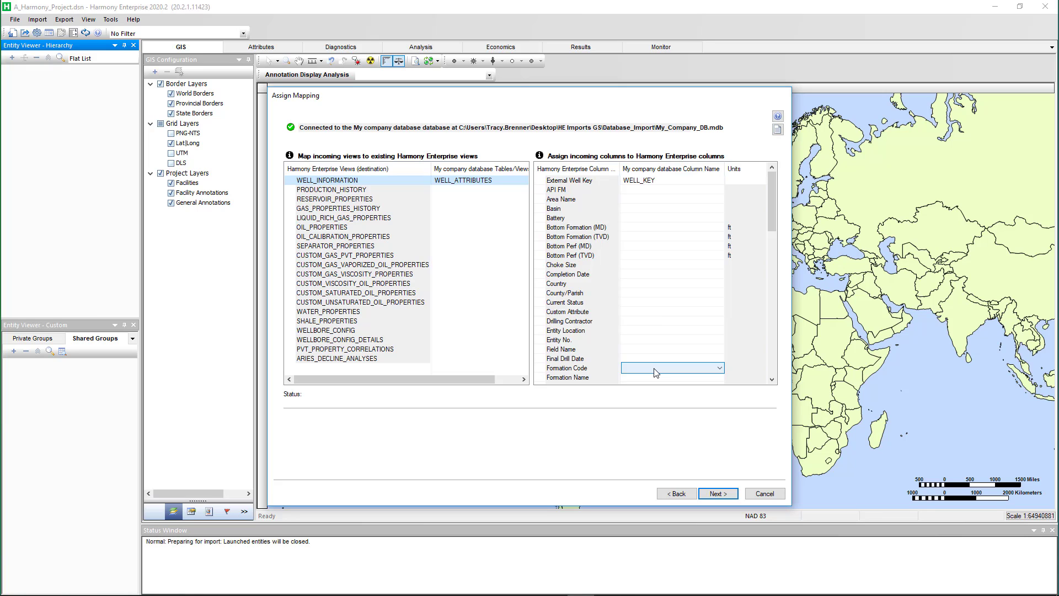
left_click(728, 496)
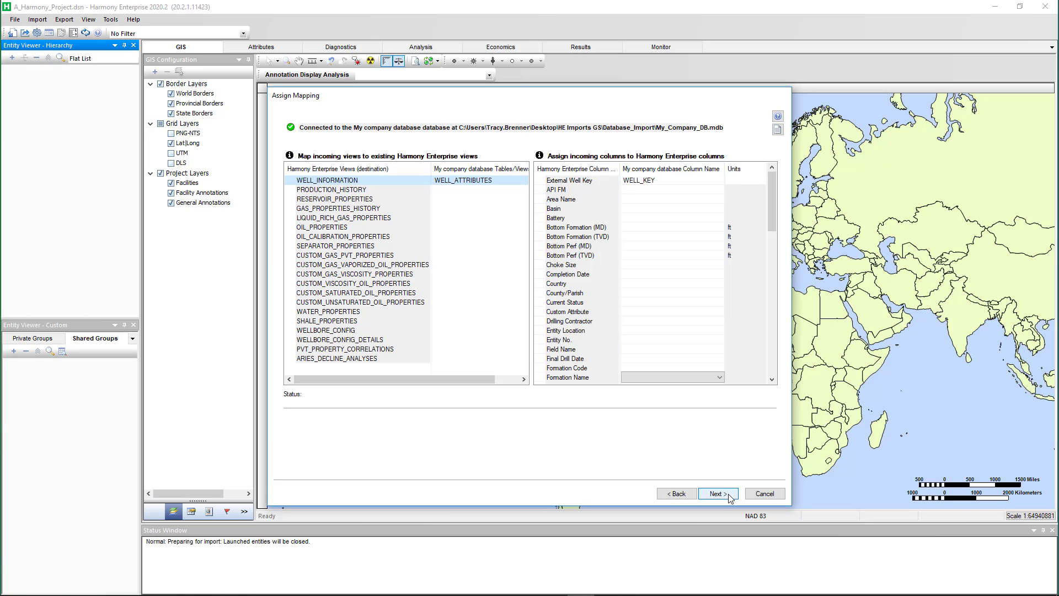
Assign the source columns API_13 to API FM and BASIN to Basin in the WELL_INFORMATION view.
left_click(684, 190)
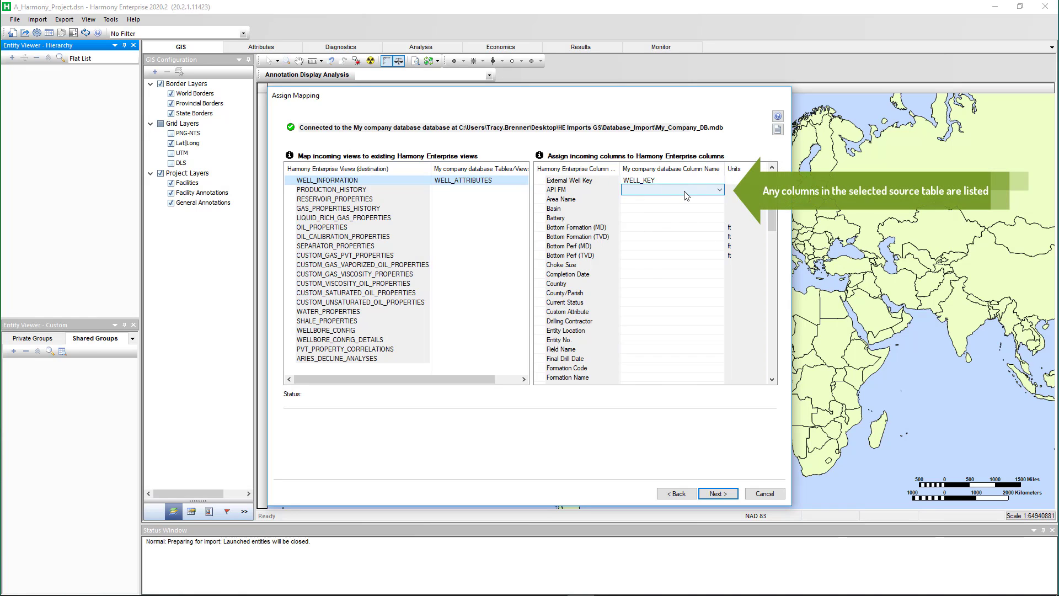
left_click(686, 194)
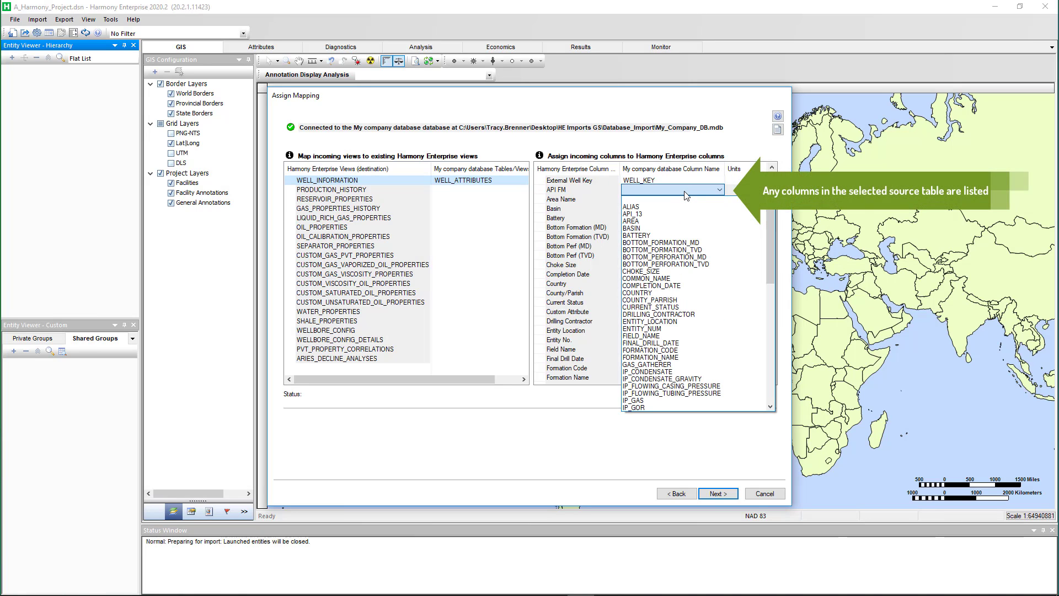
left_click(642, 215)
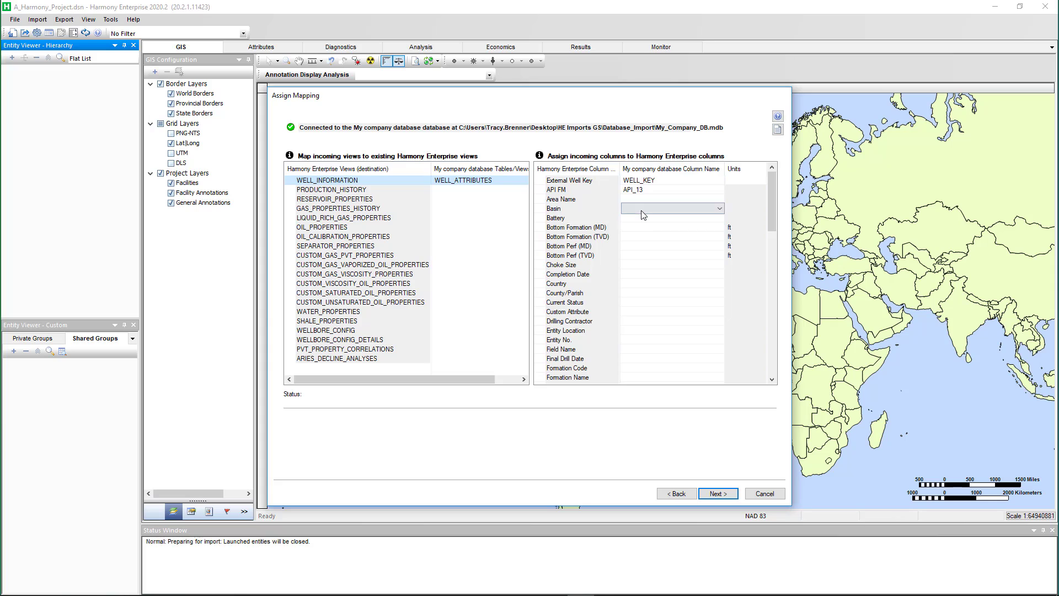
left_click(643, 209)
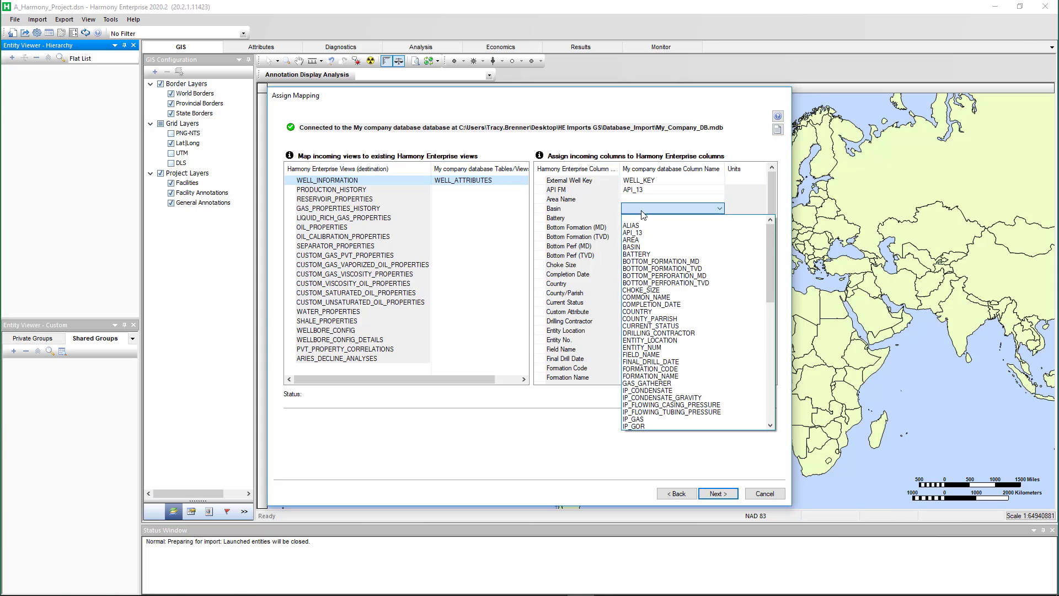
left_click(643, 247)
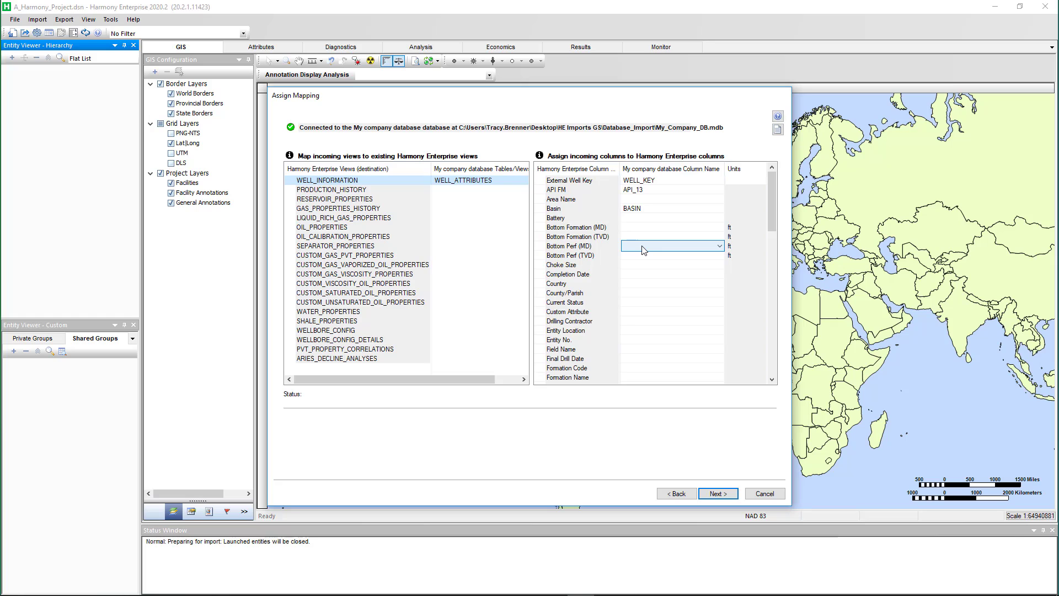
Map the PRODUCTION_HISTORY view to the HISTORICAL_PRODUCTION source table.
left_click(363, 190)
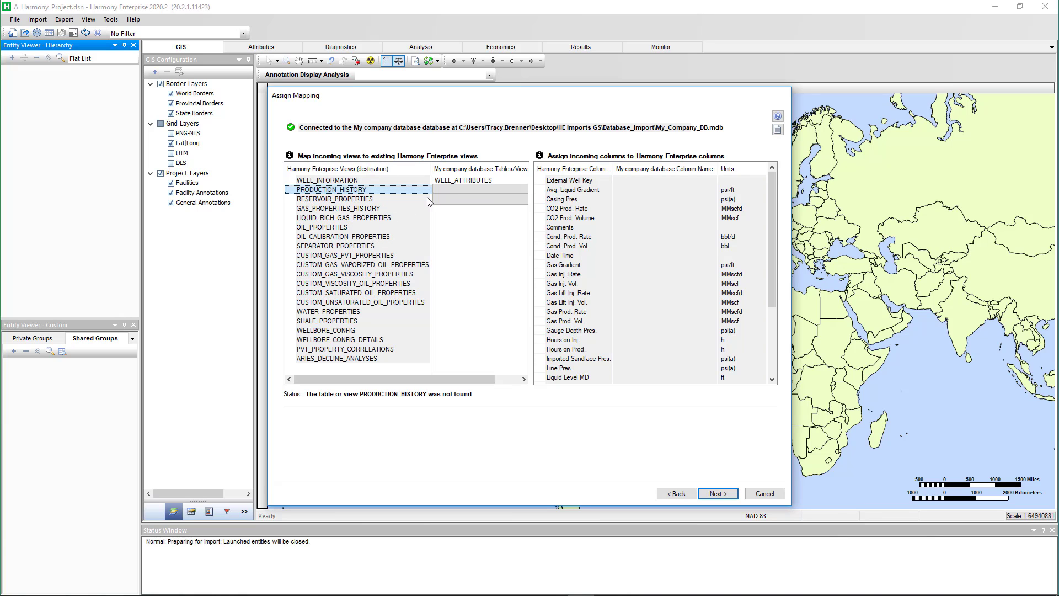
left_click(460, 190)
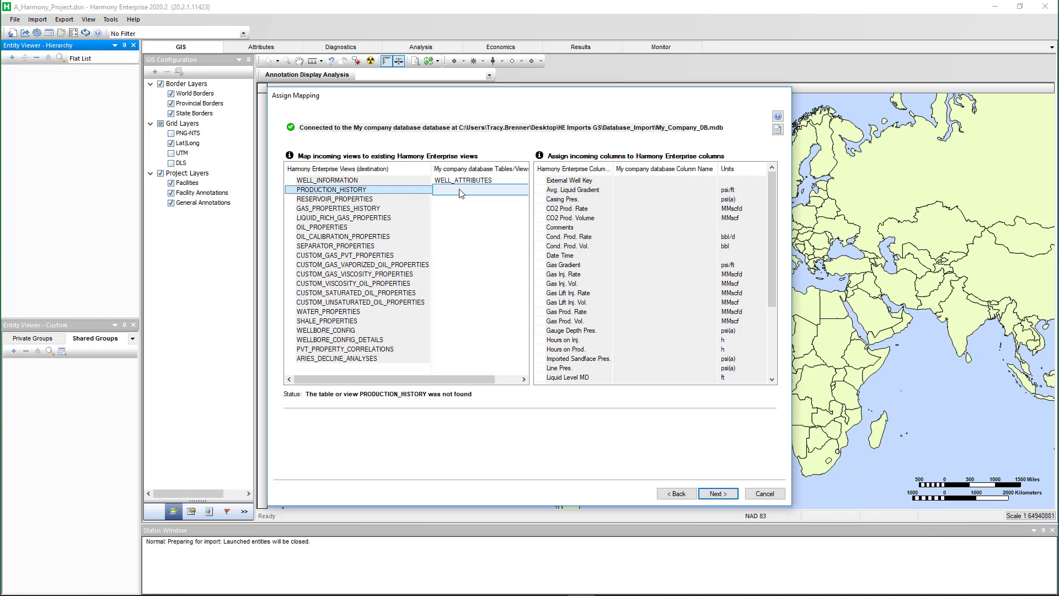
left_click(461, 191)
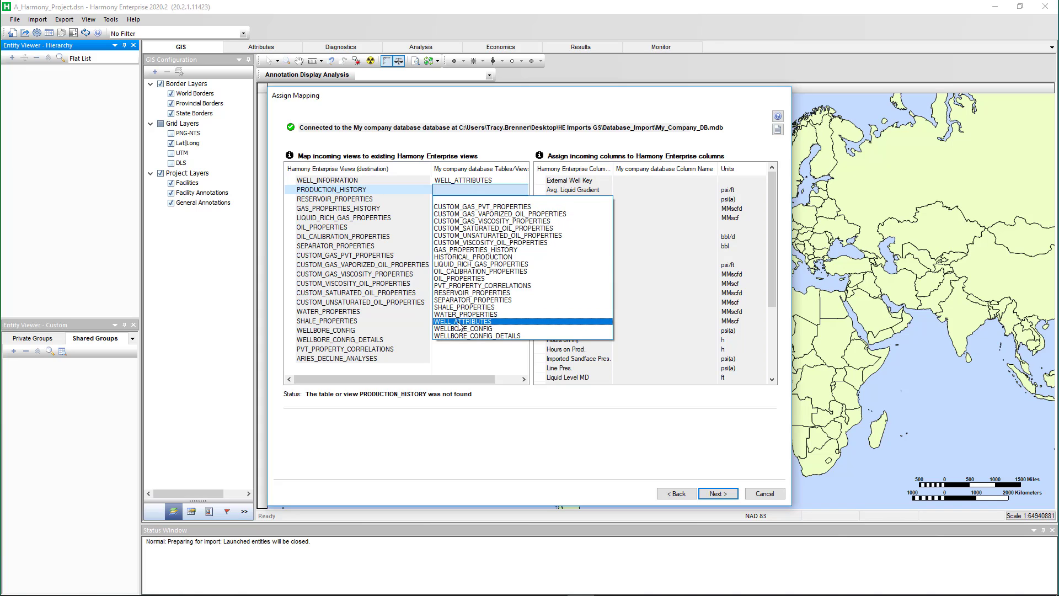
left_click(463, 260)
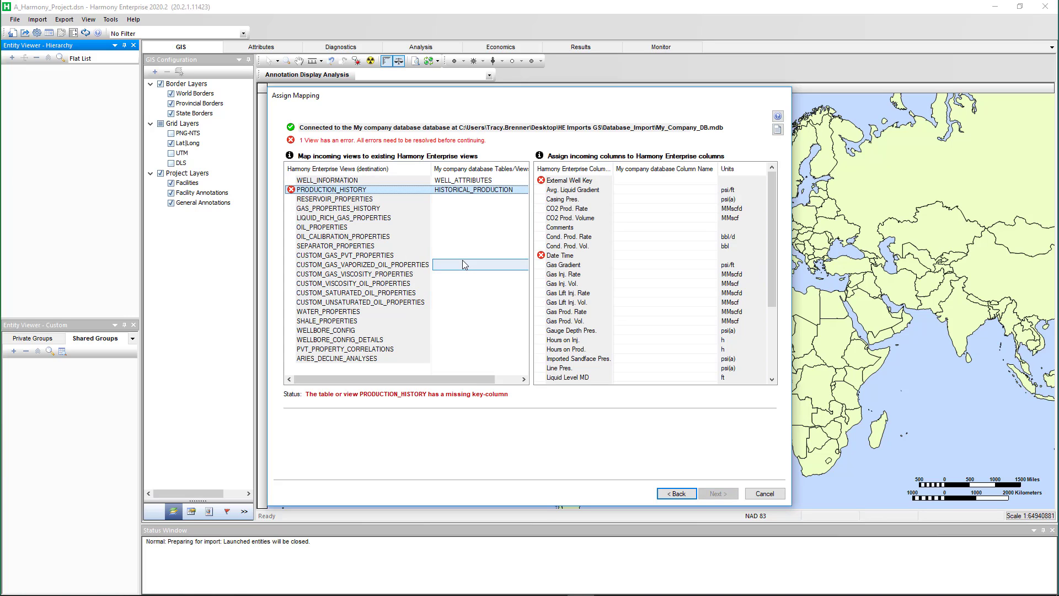
left_click(289, 191)
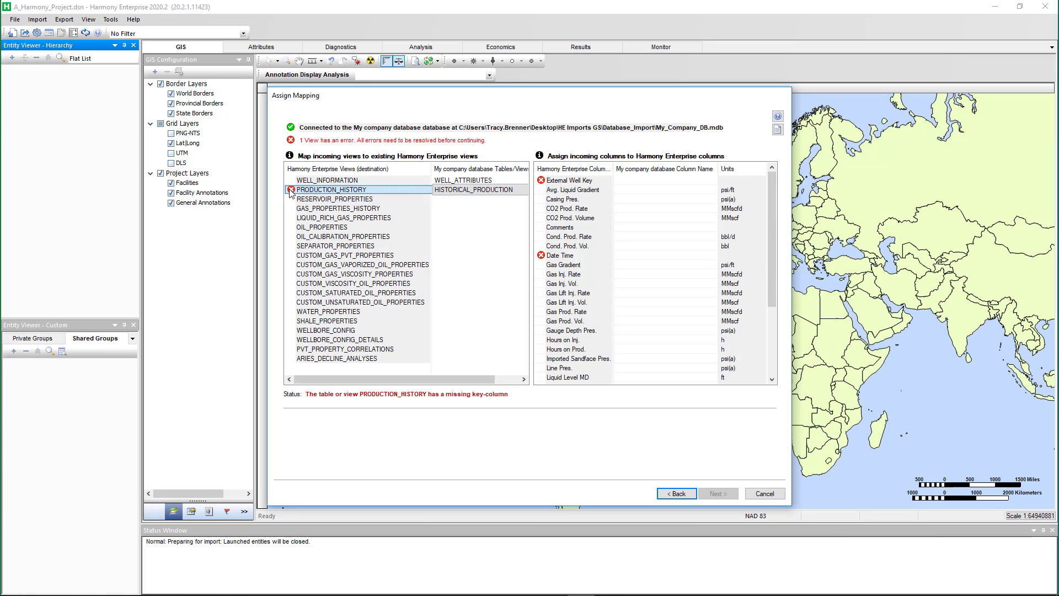
left_click(321, 191)
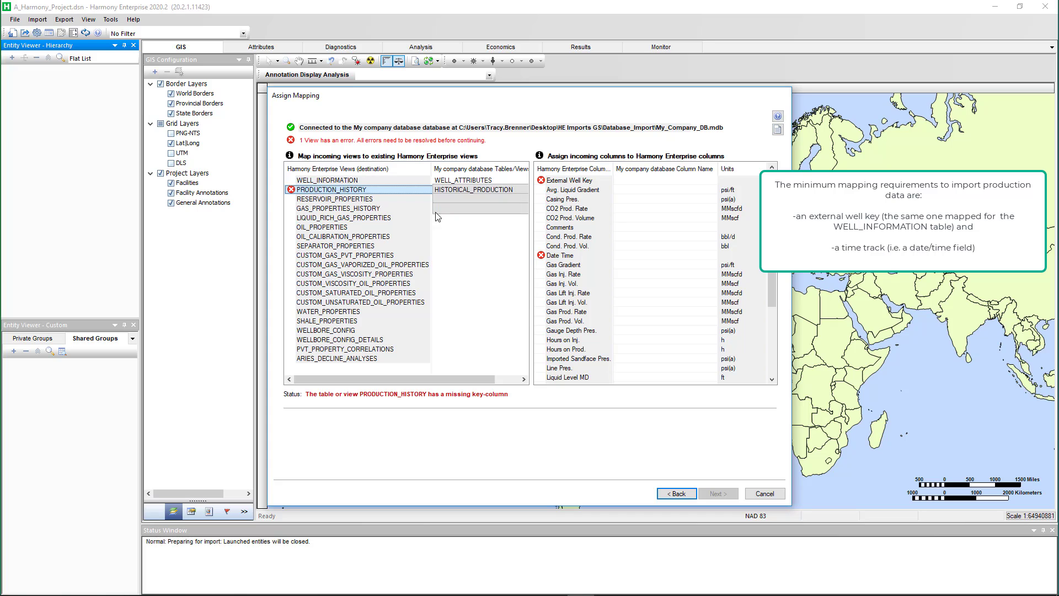
Assign the source column WELL_KEY to External Well Key in the PRODUCTION_HISTORY view.
left_click(549, 186)
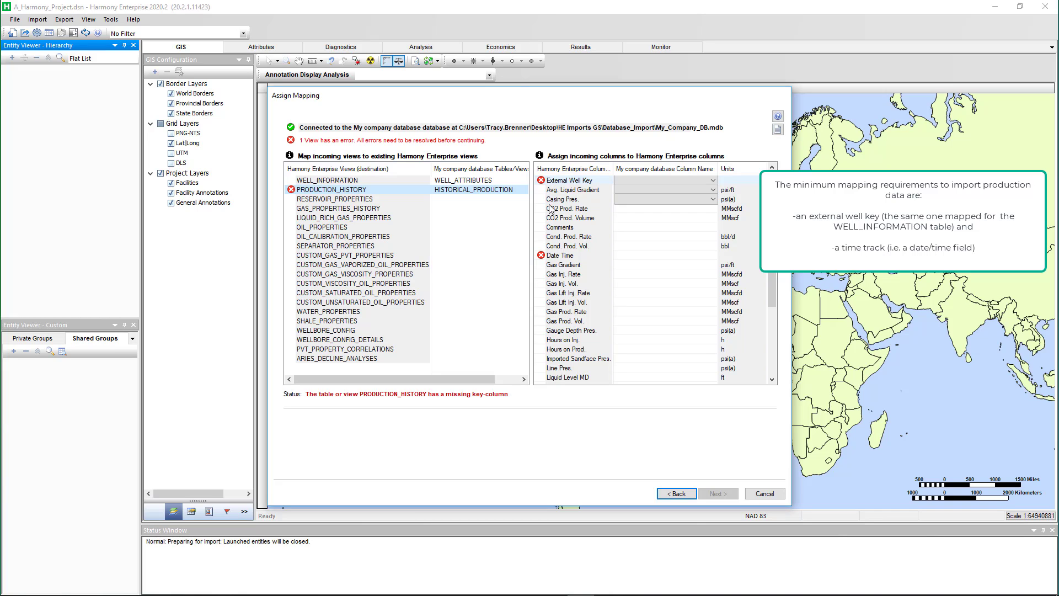
left_click(550, 256)
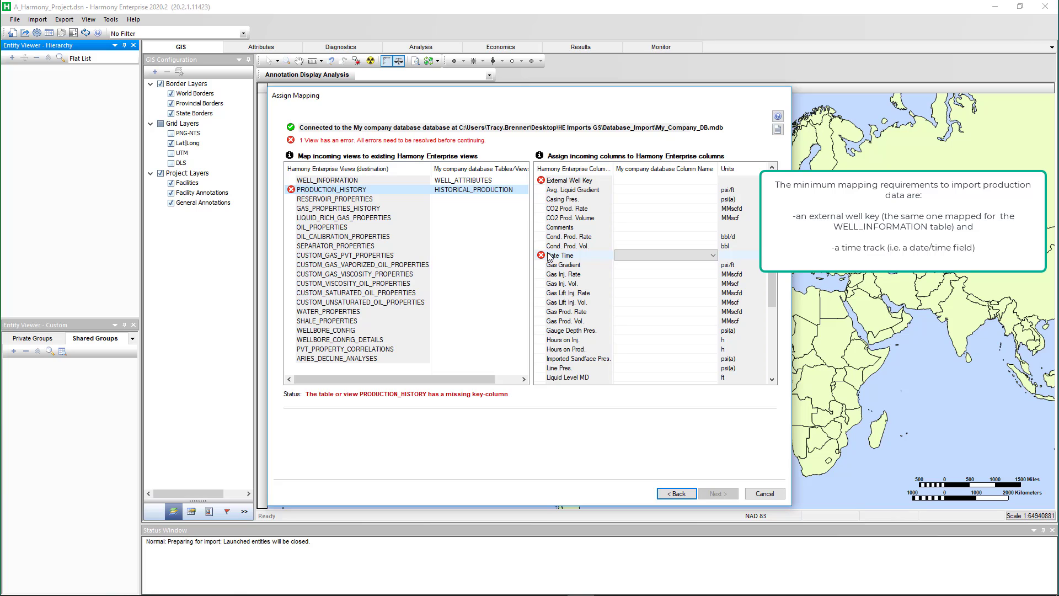
left_click(639, 189)
left_click(638, 181)
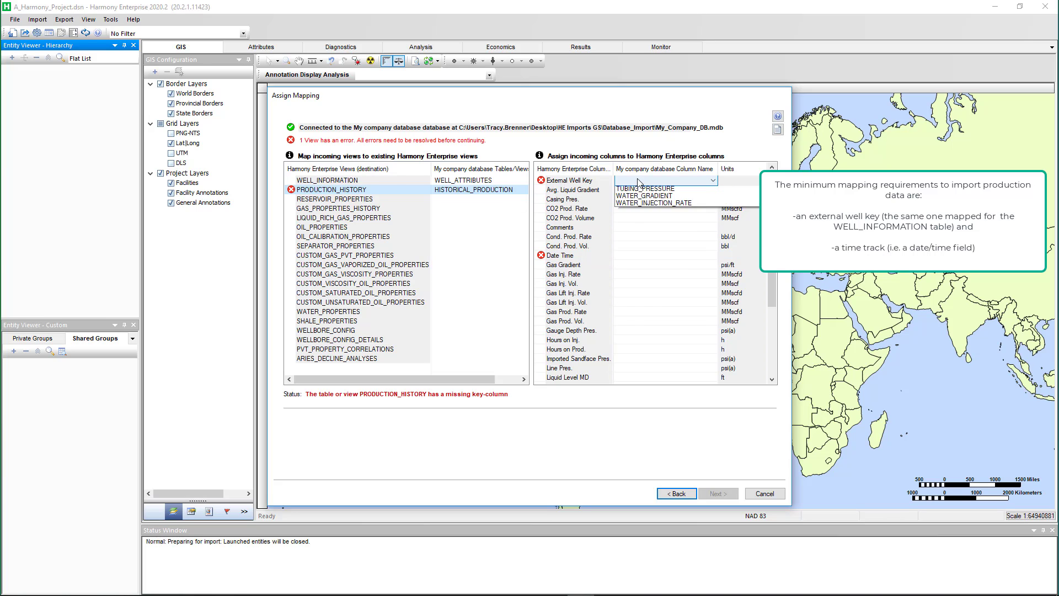
left_click(638, 181)
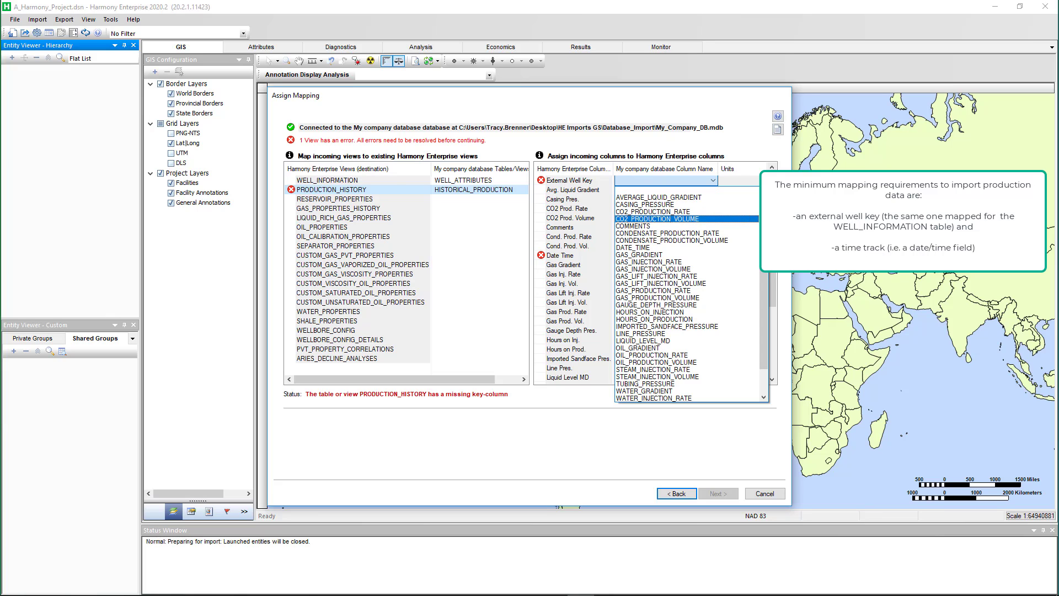
scroll(633, 393, "down", 1)
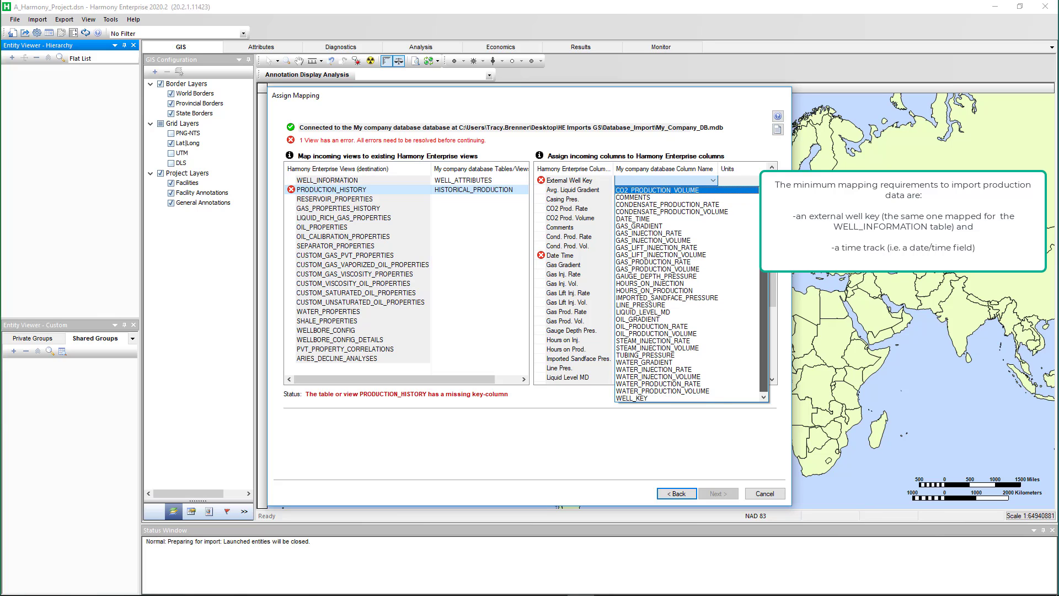
left_click(632, 398)
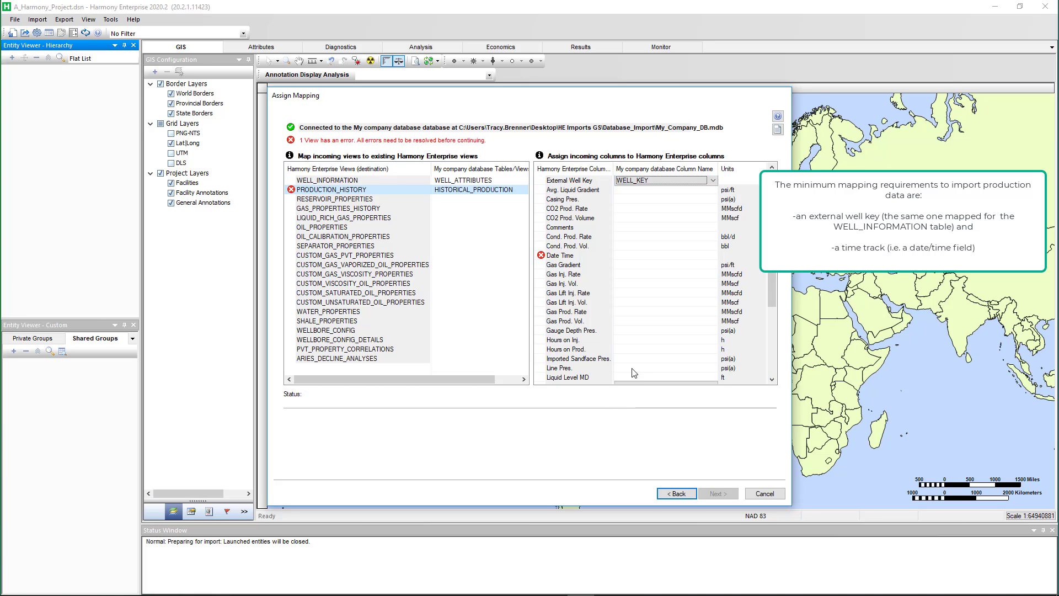
Assign the source column DATE_TIME to the required Date Time column of the PRODUCTION_HISTORY view.
left_click(576, 257)
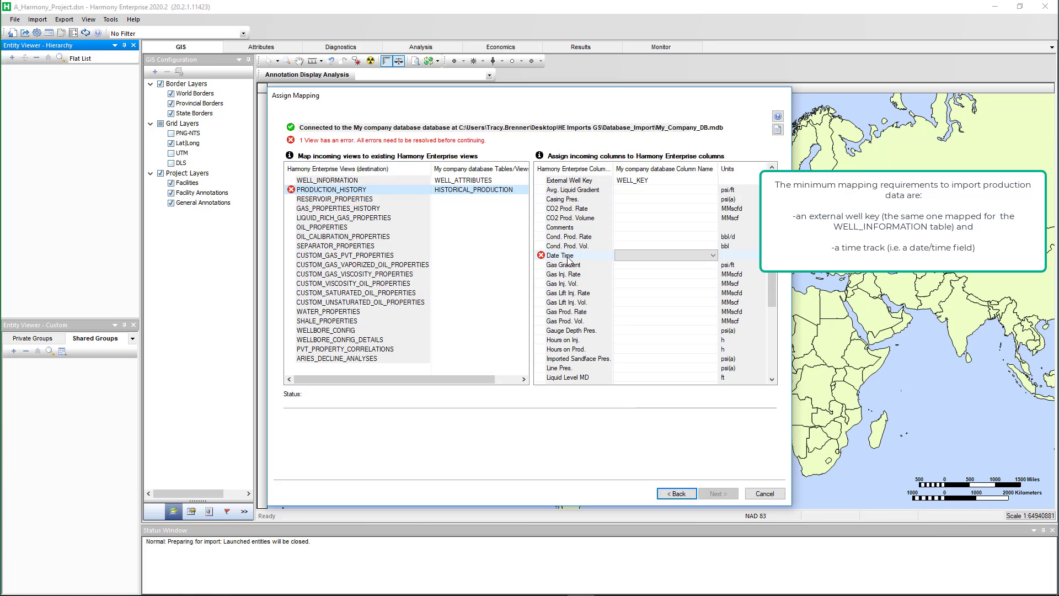
left_click(640, 255)
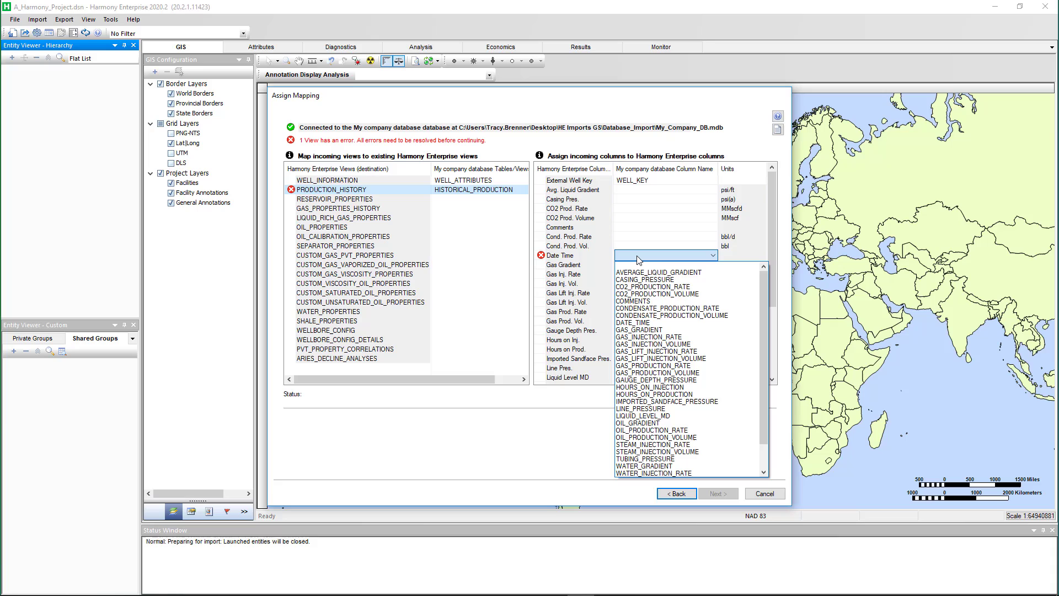
left_click(649, 323)
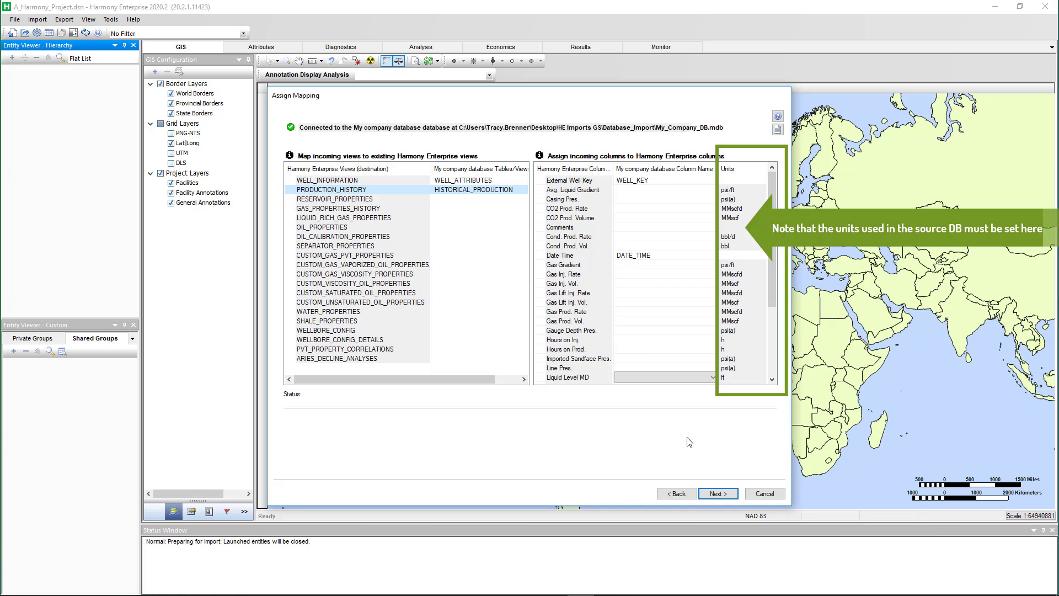
Assign GAS_PRODUCTION_RATE to Gas Prod. Rate in the PRODUCTION_HISTORY view and proceed to the well linking criteria.
left_click(705, 320)
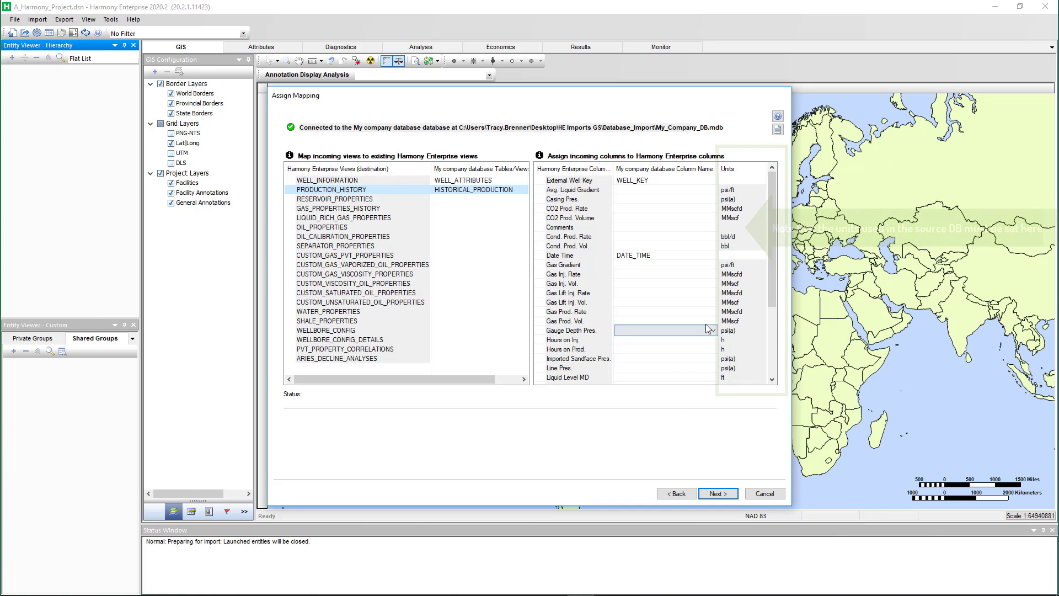
left_click(705, 319)
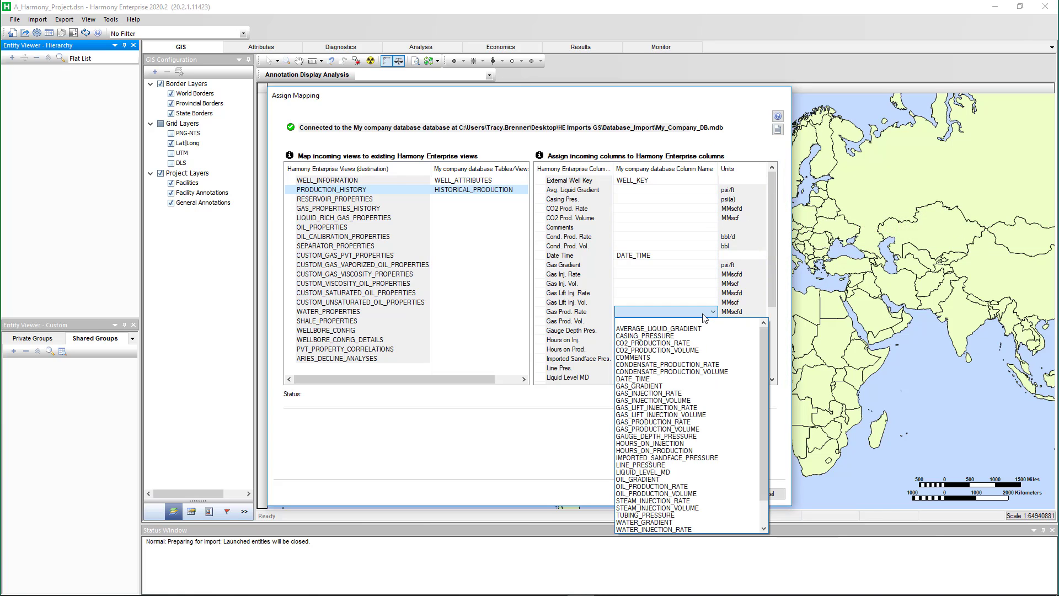
left_click(697, 421)
left_click(712, 494)
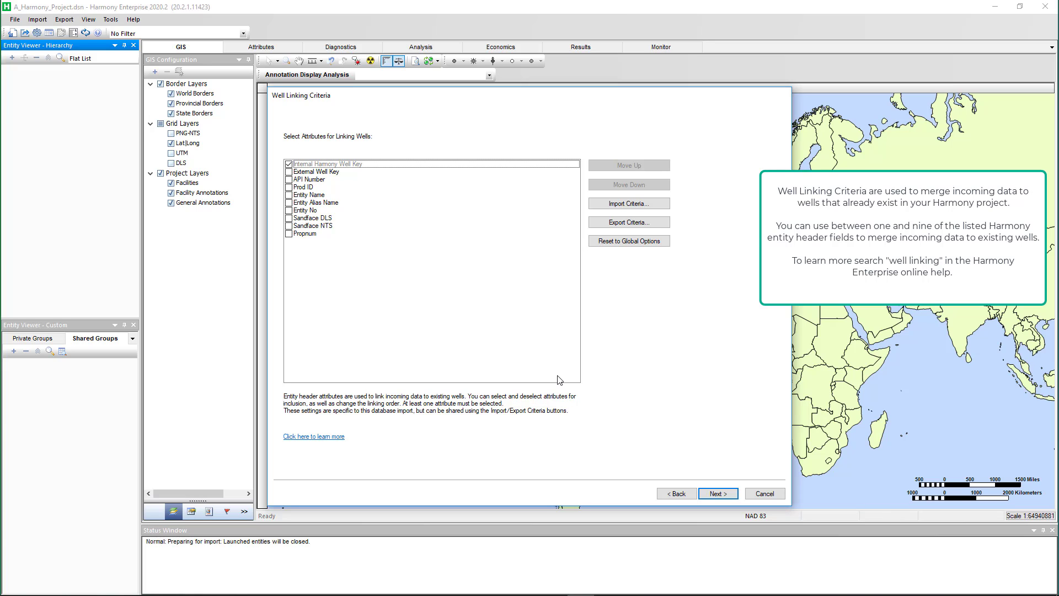
Add External Well Key to the well linking attributes, accept the attribute change and proceed to the filter setup.
left_click(289, 173)
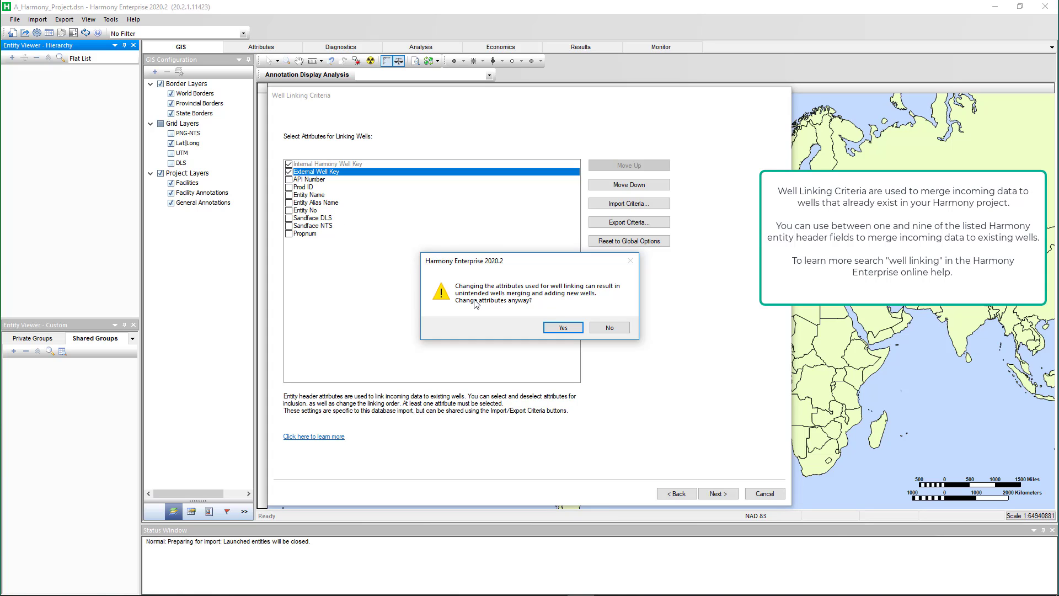
left_click(557, 327)
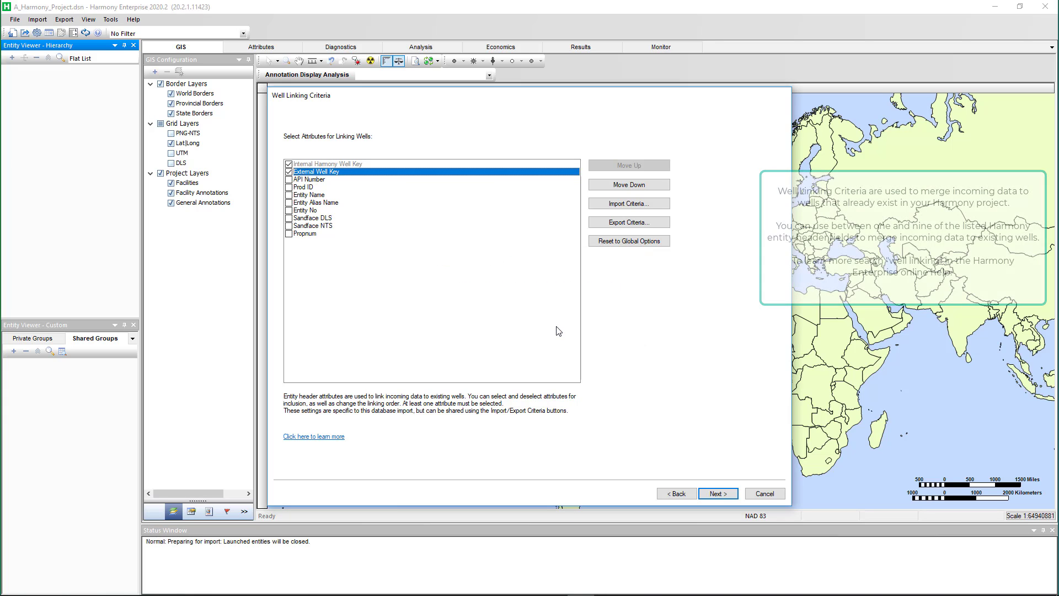
left_click(717, 494)
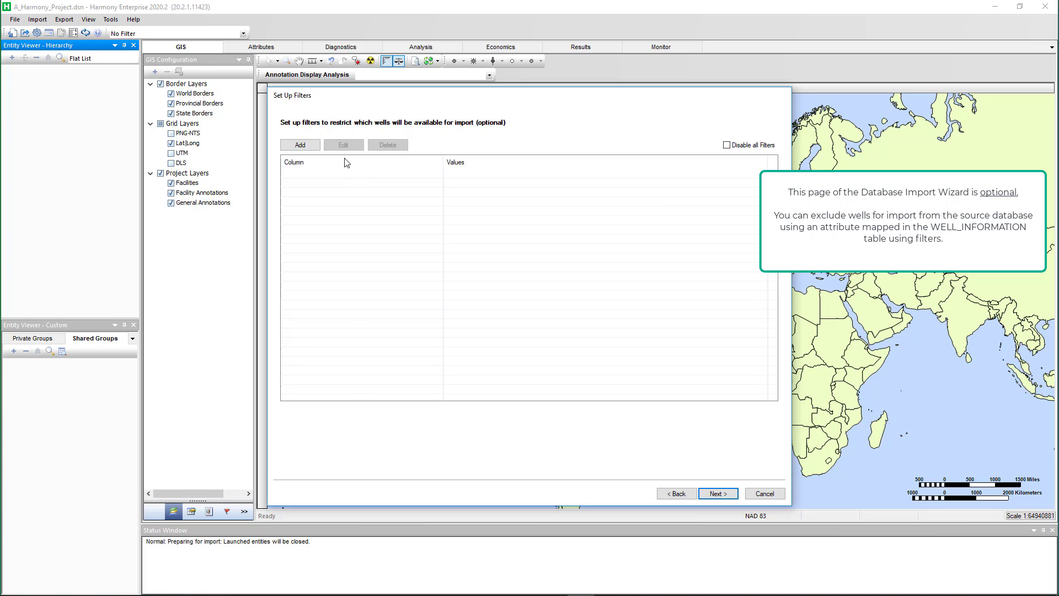
Add an import filter on the Basin column with the value "name of my basin".
left_click(309, 146)
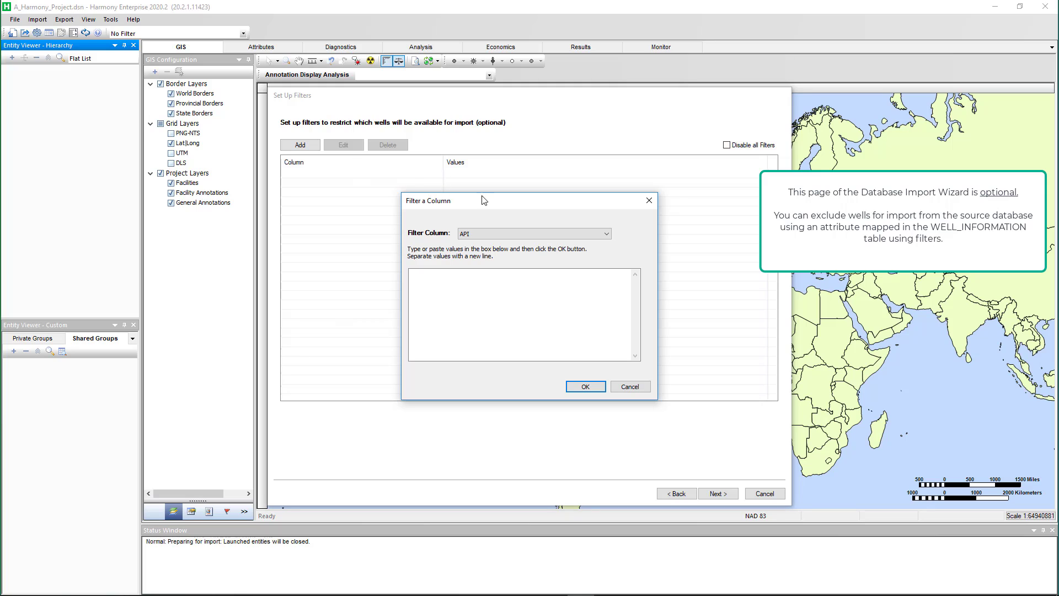
left_click(590, 237)
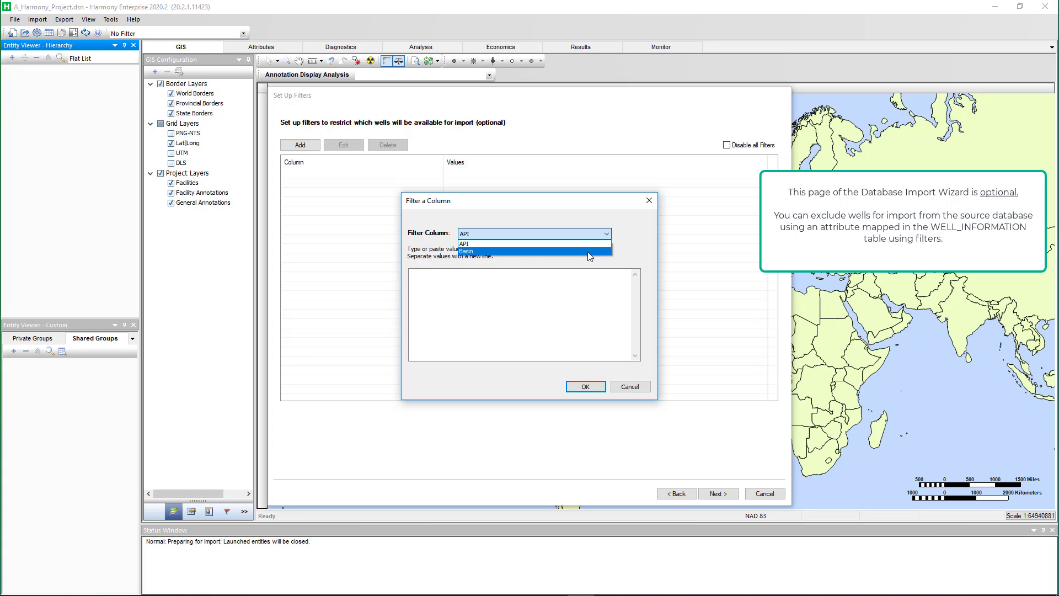
left_click(578, 285)
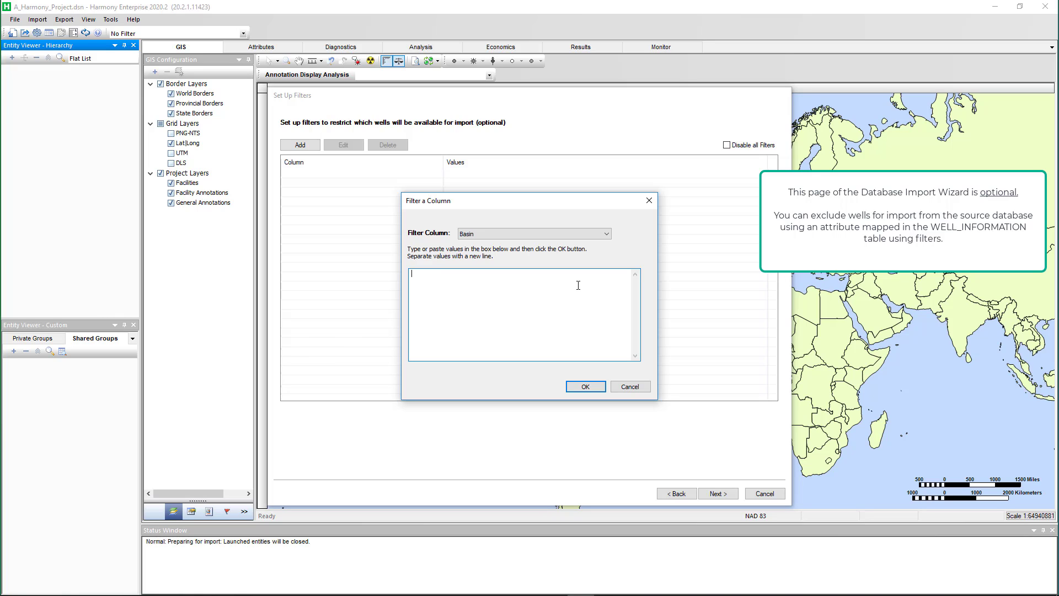
type("ame of my basin")
left_click(591, 385)
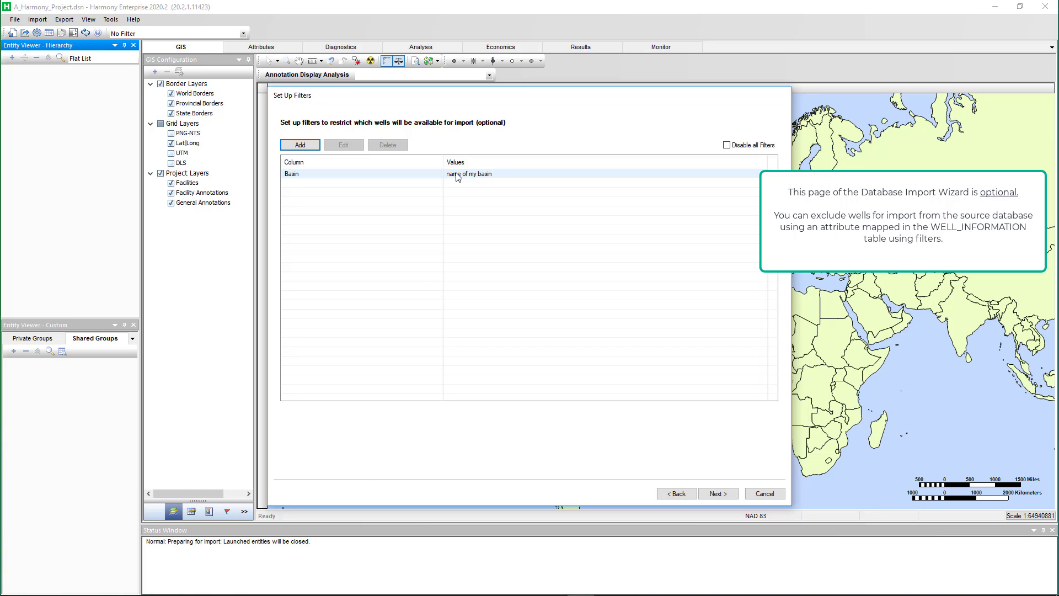
Delete the Basin filter from the import filters and confirm its removal.
left_click(415, 176)
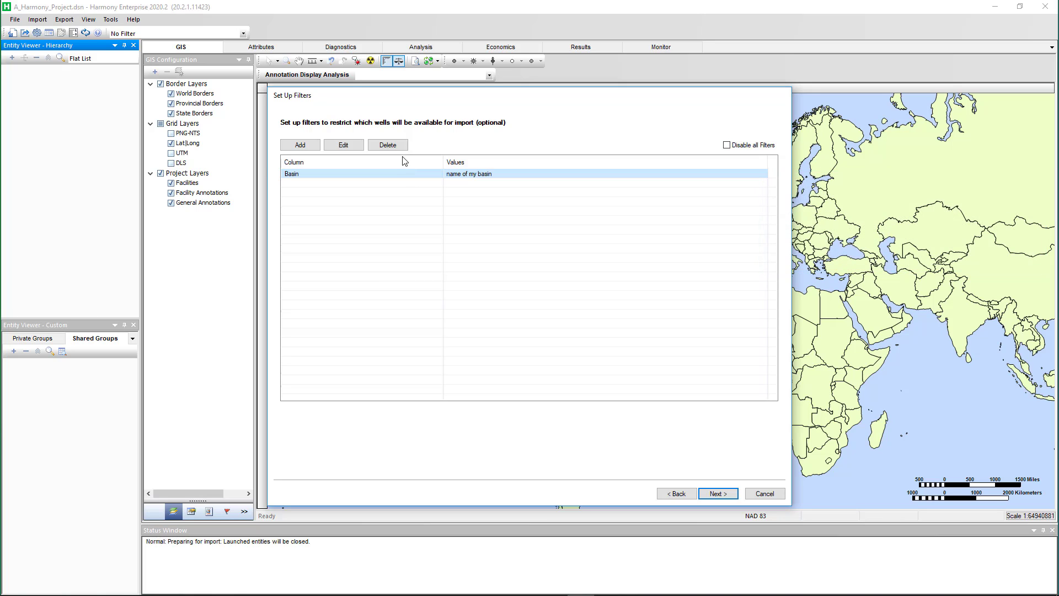
left_click(386, 145)
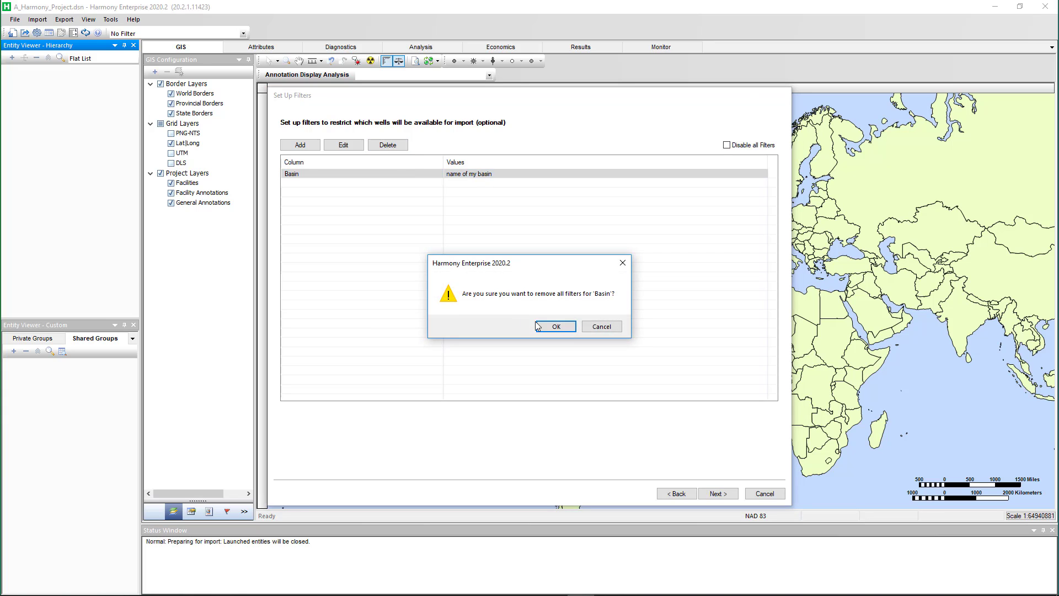
left_click(555, 326)
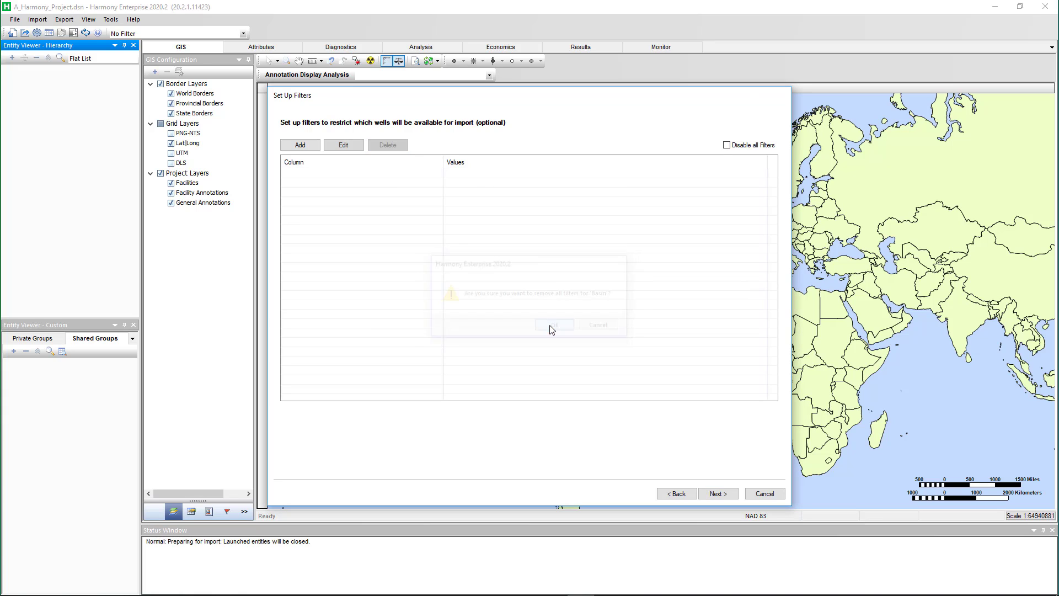
Proceed from the filter setup to the selection of wells to import.
left_click(726, 498)
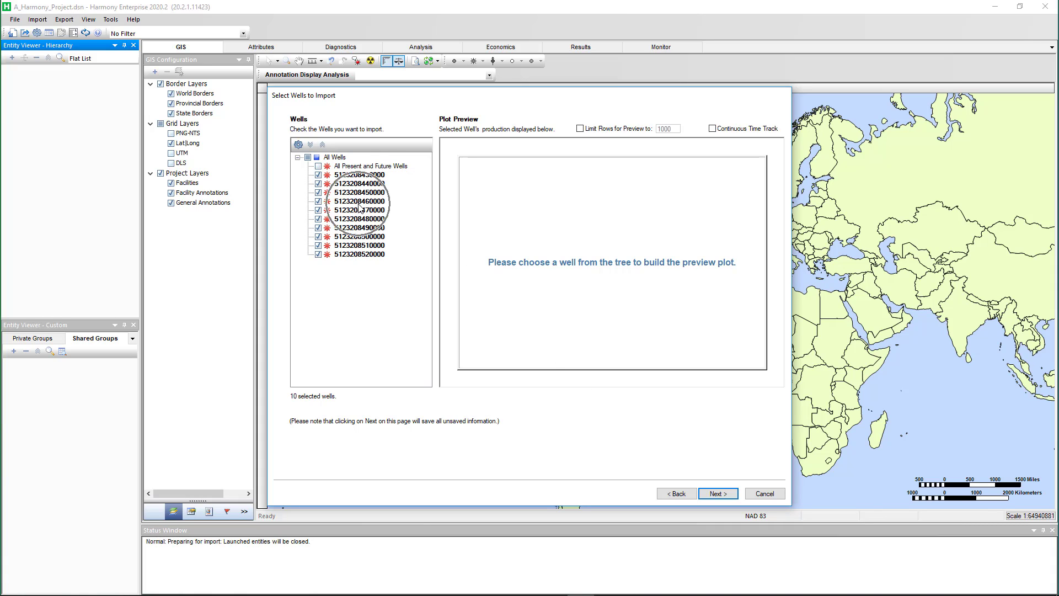
left_click(554, 236)
left_click(554, 236)
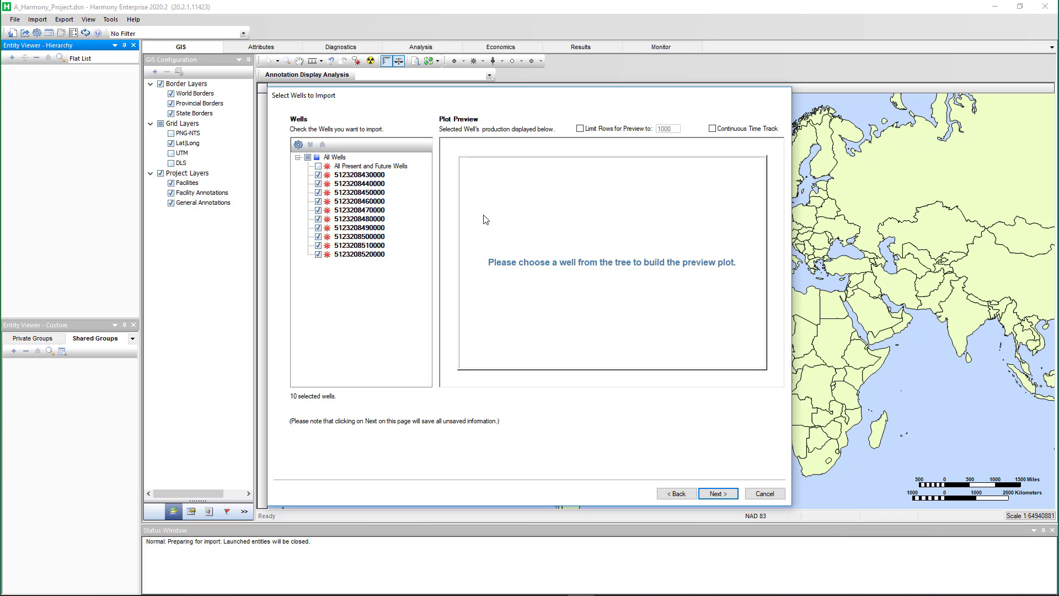
left_click(346, 176)
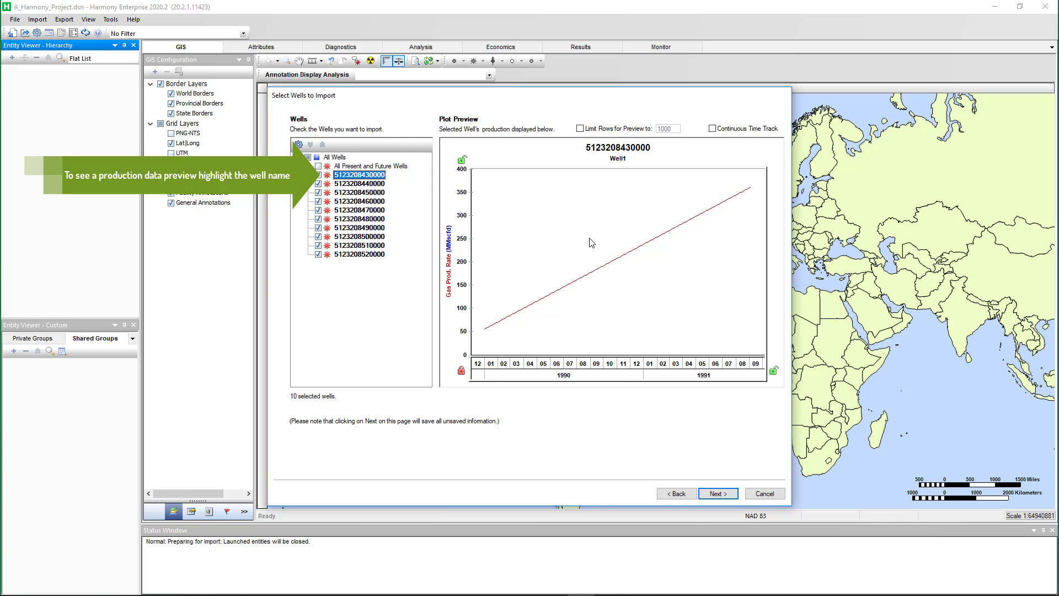
left_click(358, 227)
left_click(367, 245)
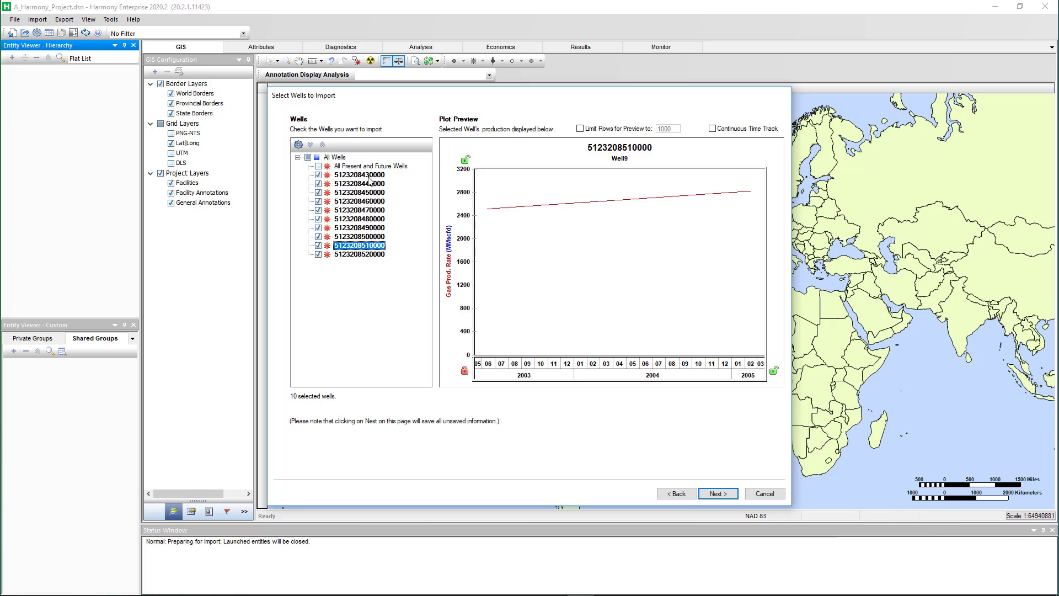
Configure the well hierarchy with the Basin column and expand Basin 9 to show its wells.
left_click(301, 146)
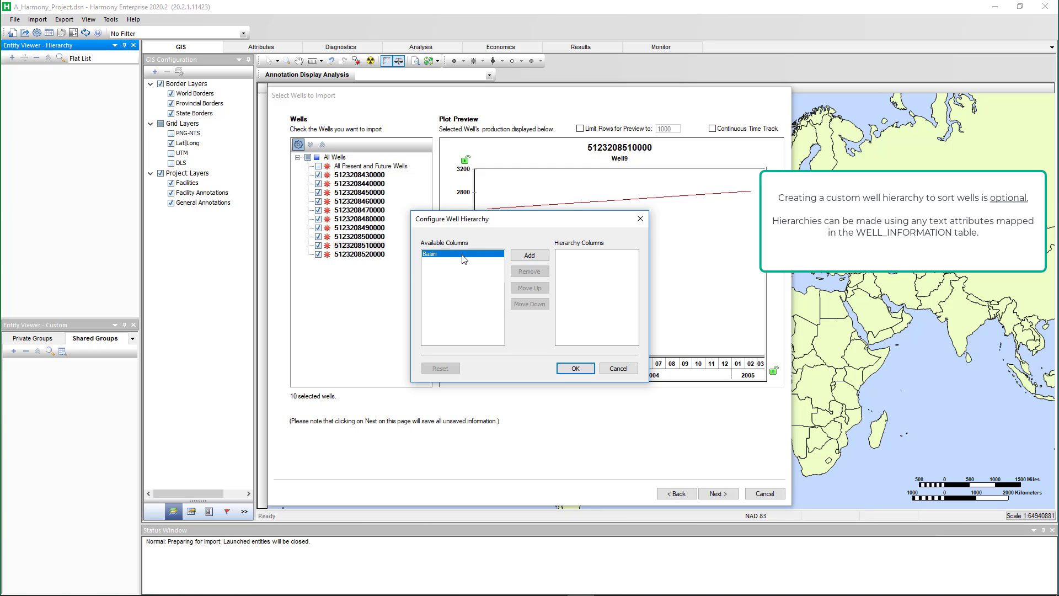
left_click(523, 256)
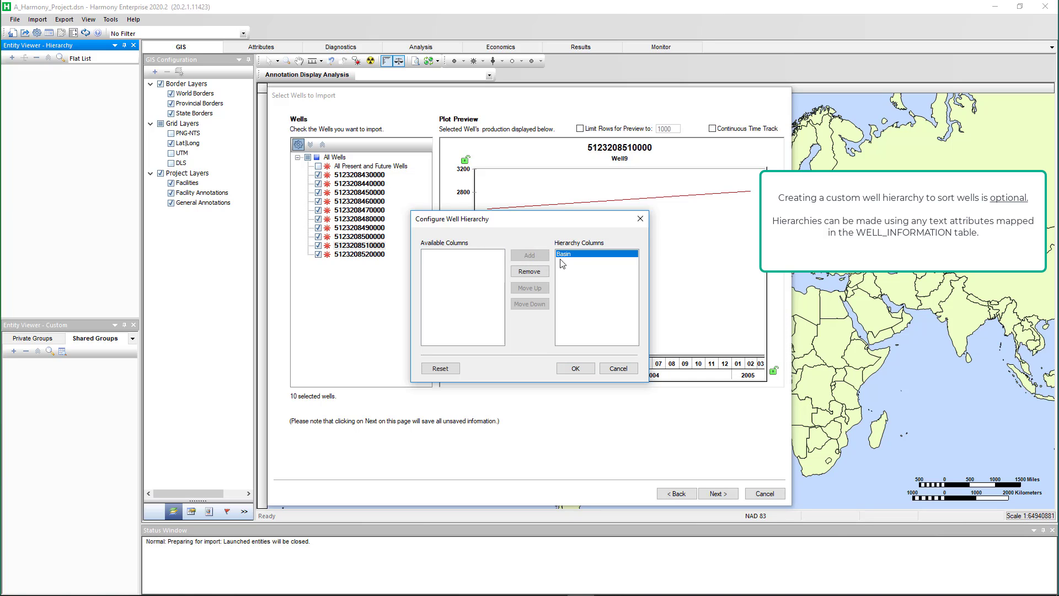
left_click(575, 369)
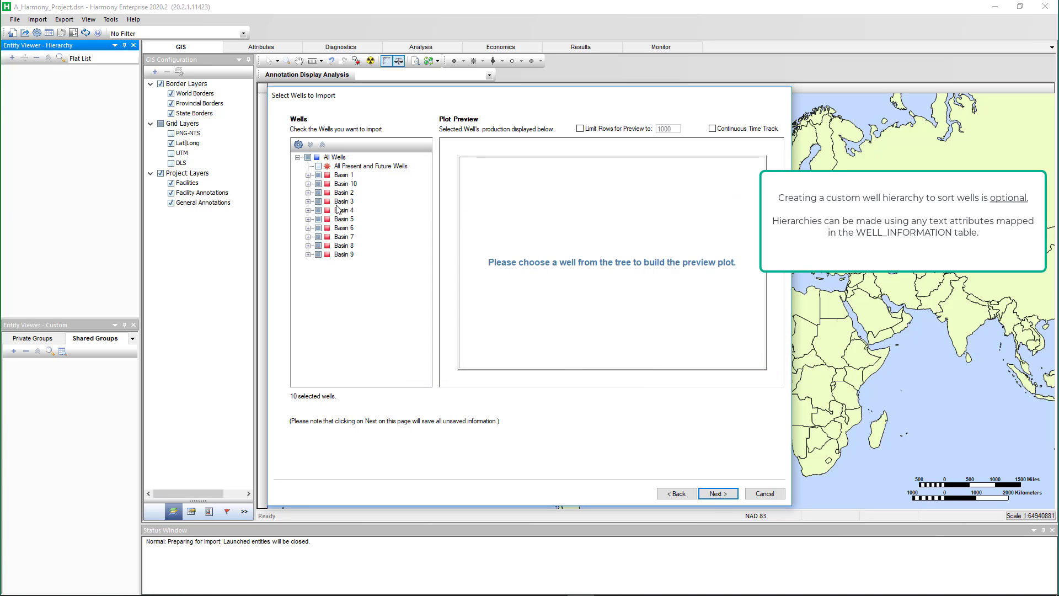
left_click(307, 255)
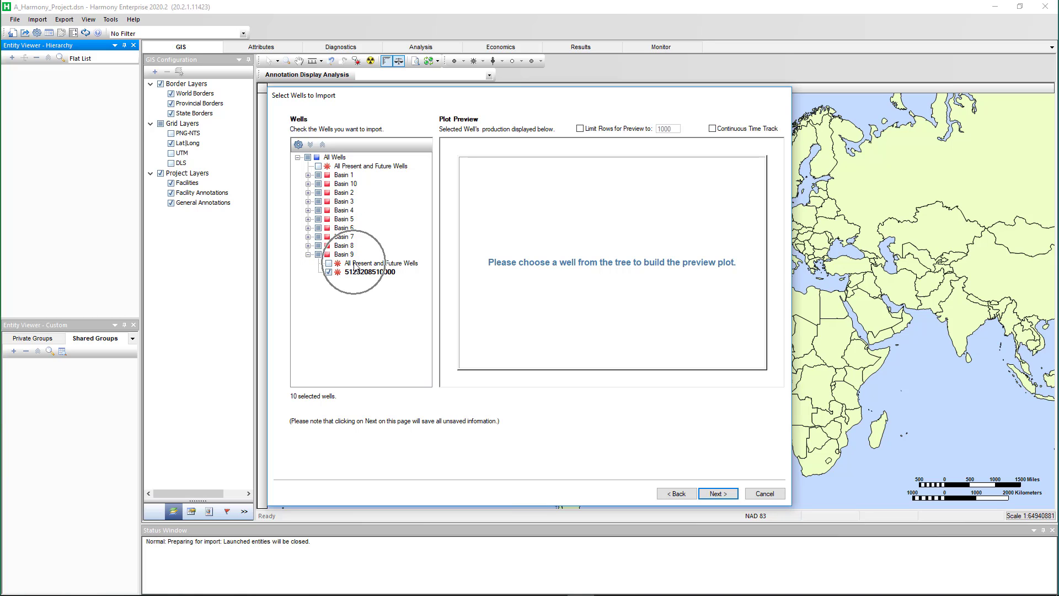
Remove the Basin column from the well hierarchy and accept the change.
left_click(298, 144)
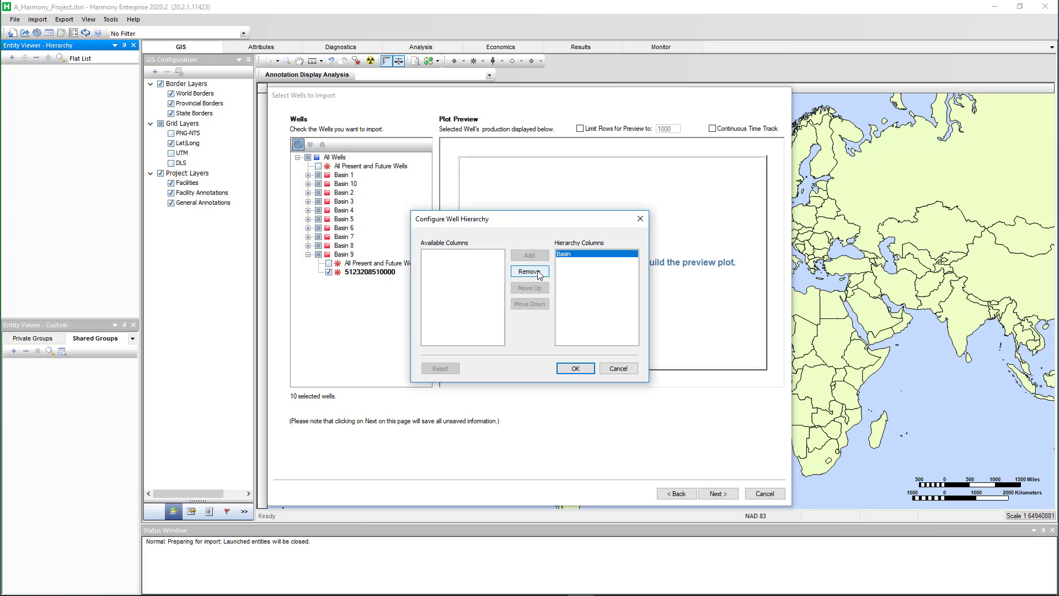
left_click(536, 270)
left_click(576, 368)
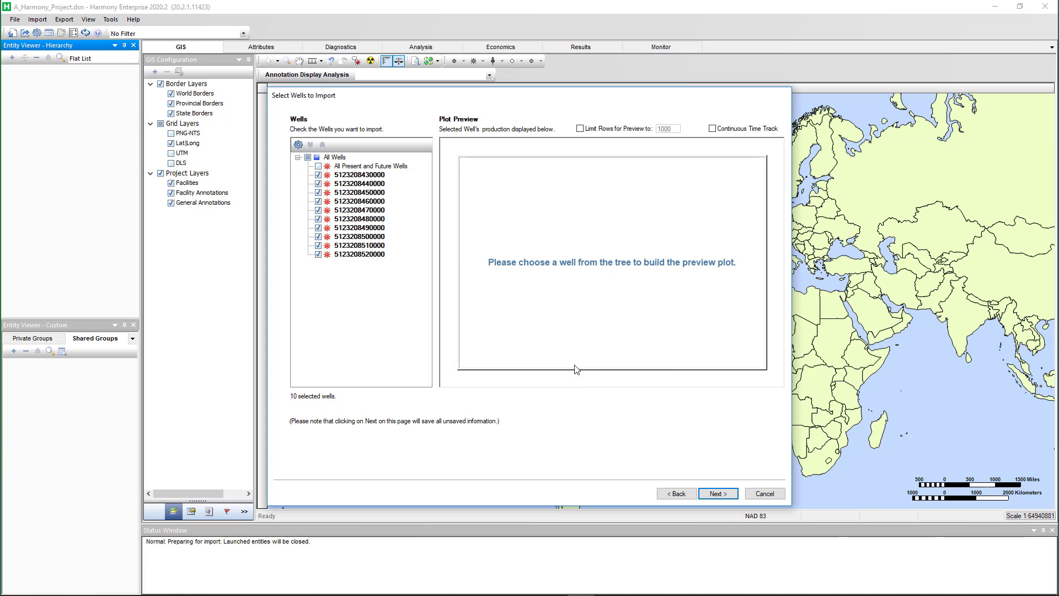
Include All Present and Future Wells in the selection, and run the database import through to the end with the preset import options.
left_click(346, 167)
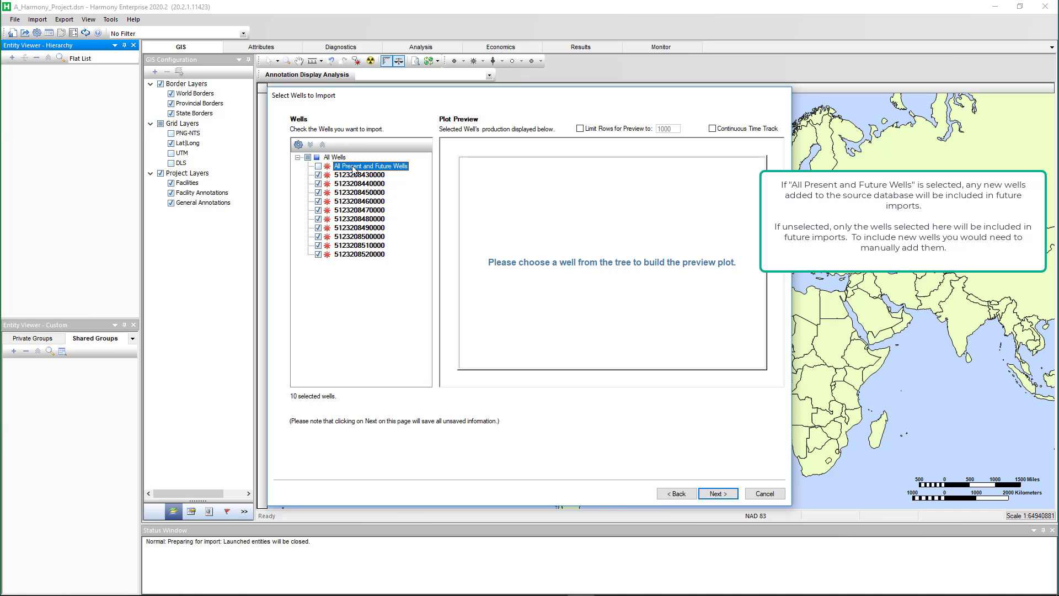
left_click(318, 166)
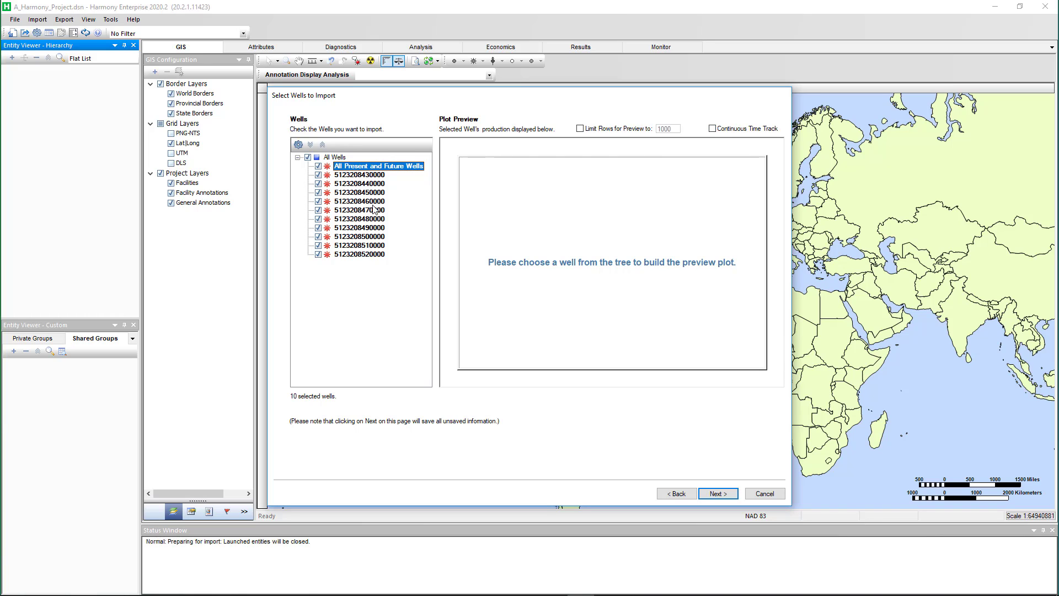
left_click(718, 494)
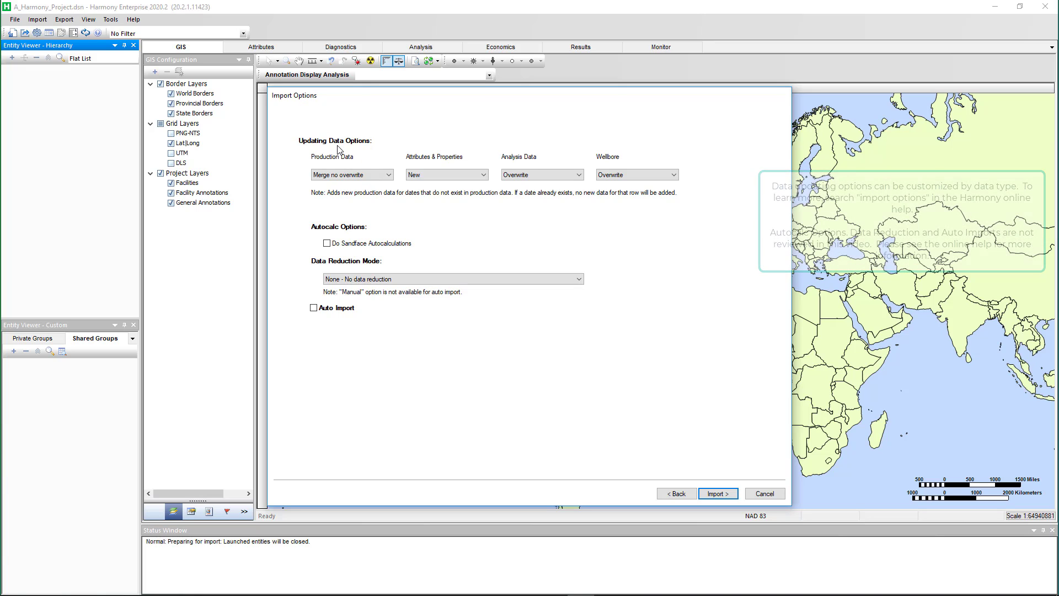
left_click(725, 496)
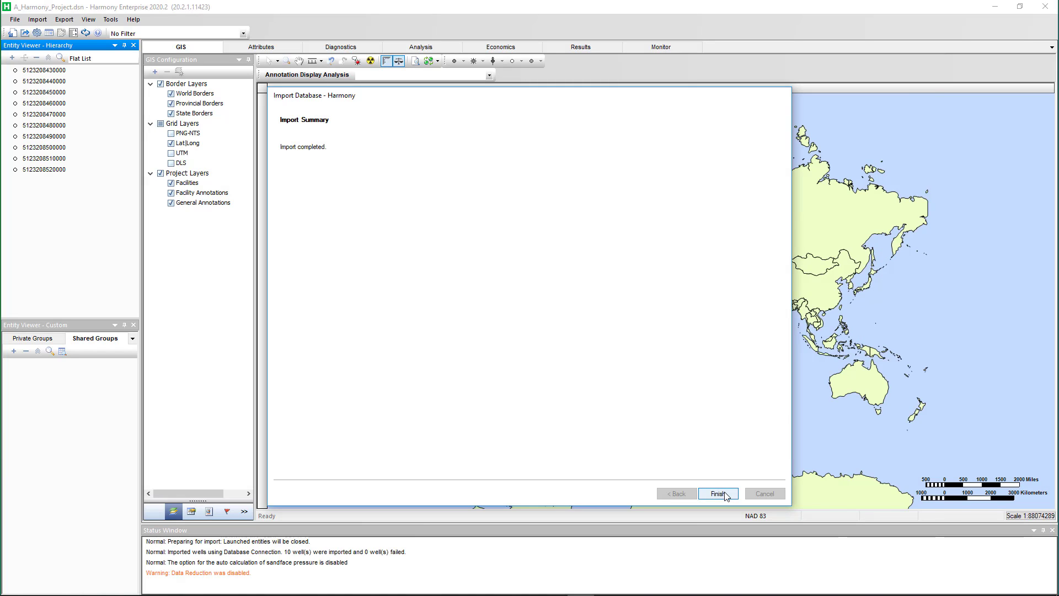
left_click(718, 493)
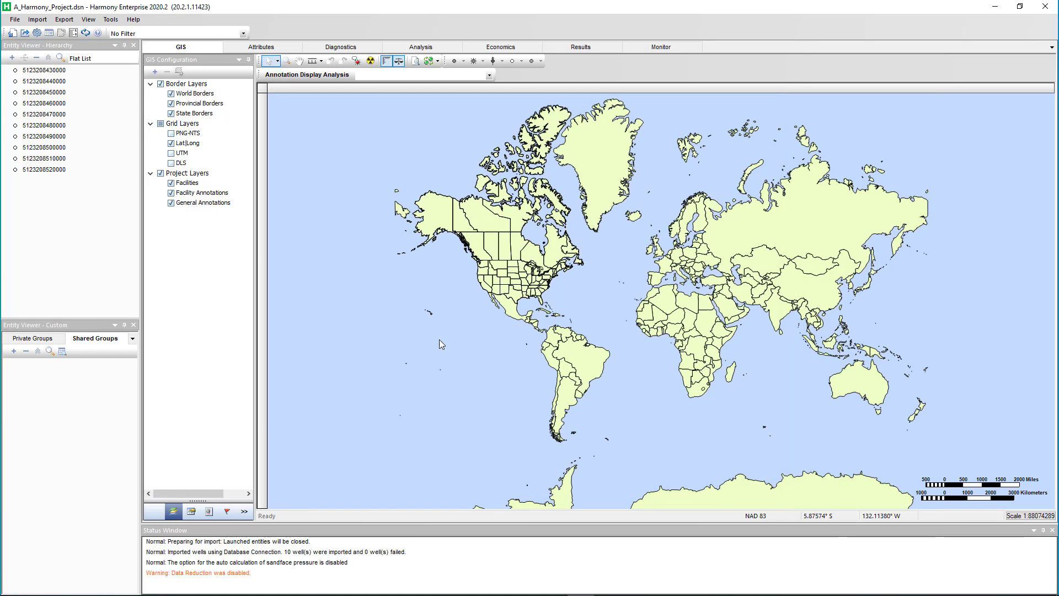
left_click(63, 72)
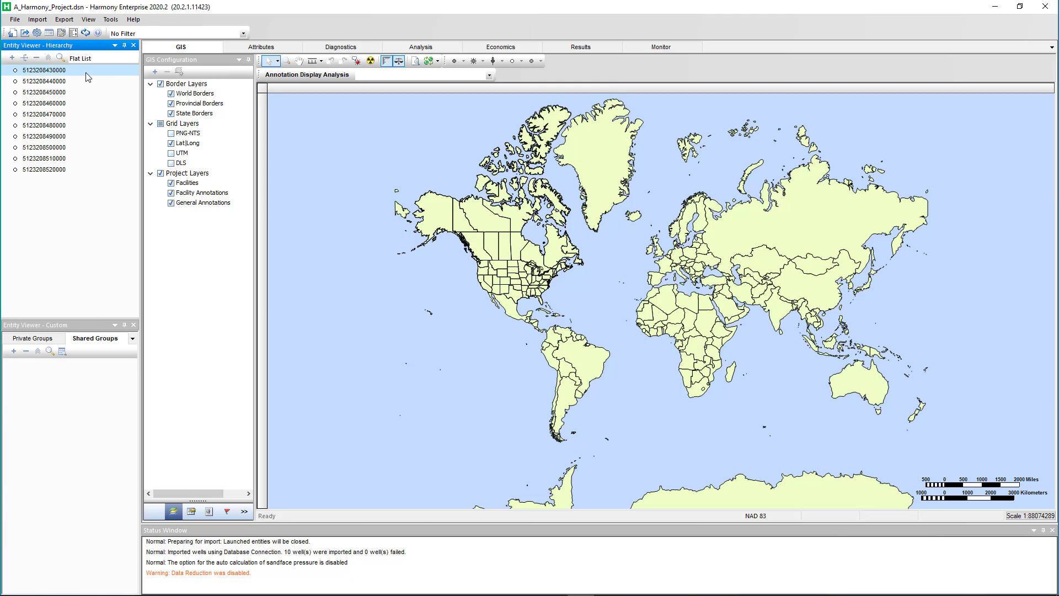
left_click(252, 49)
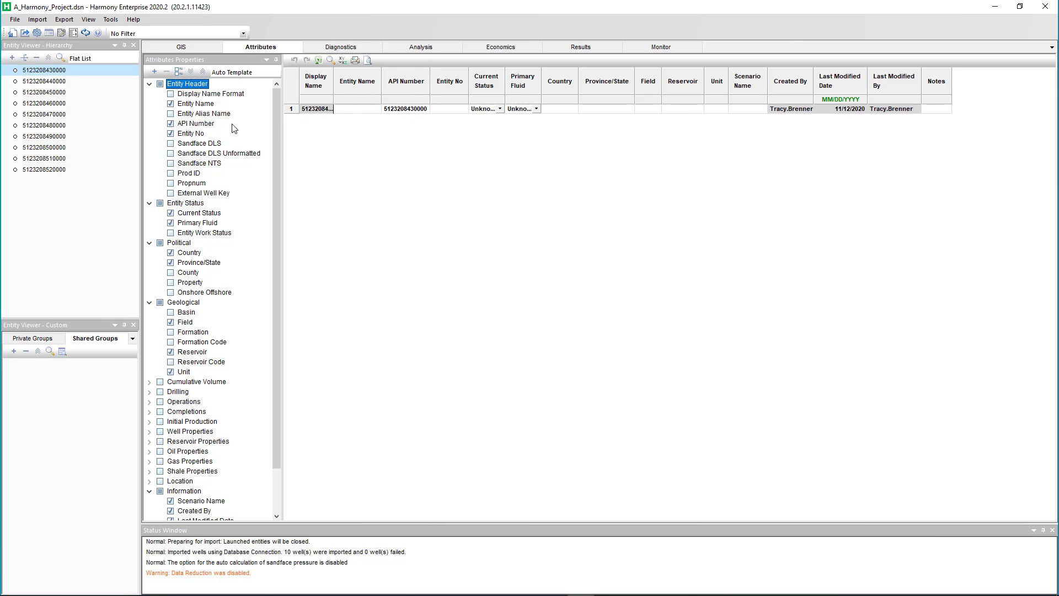
left_click(170, 312)
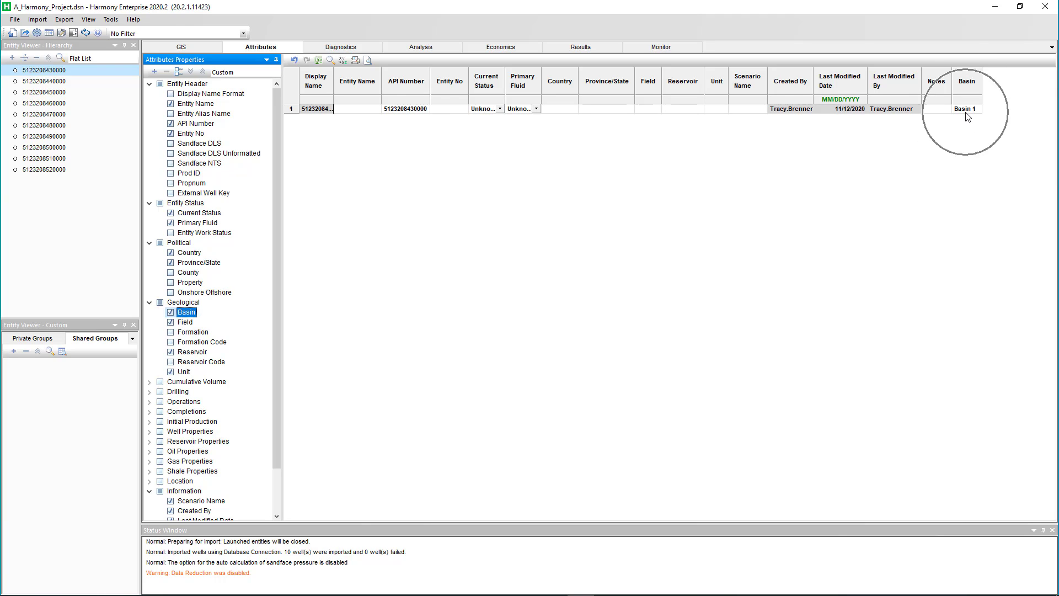
View the diagnostic gas rate plot for the first well and for all imported wells together, and clear the well selection.
left_click(341, 47)
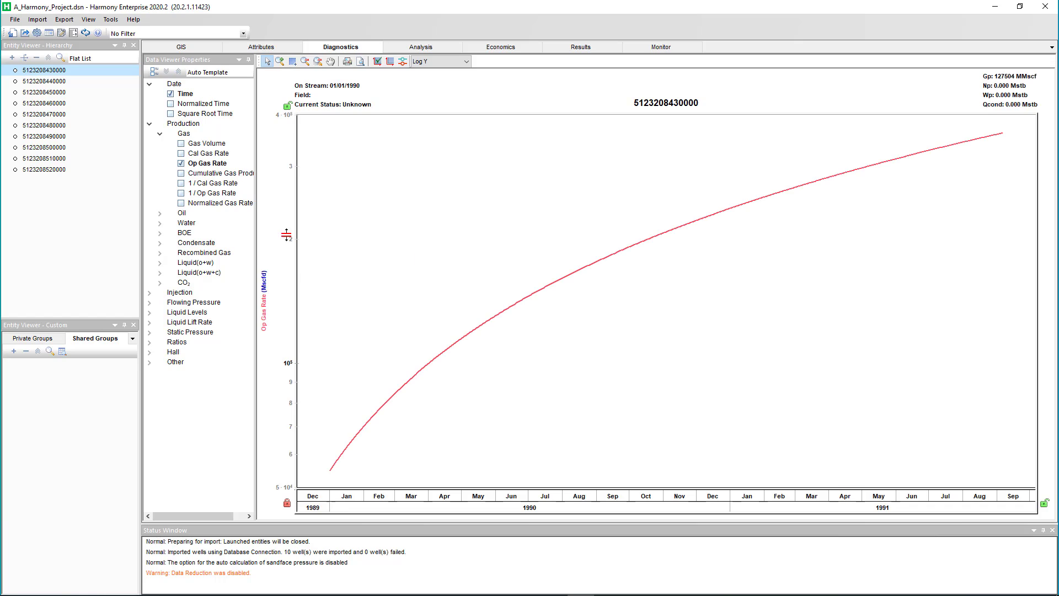
left_click(38, 172, "shift")
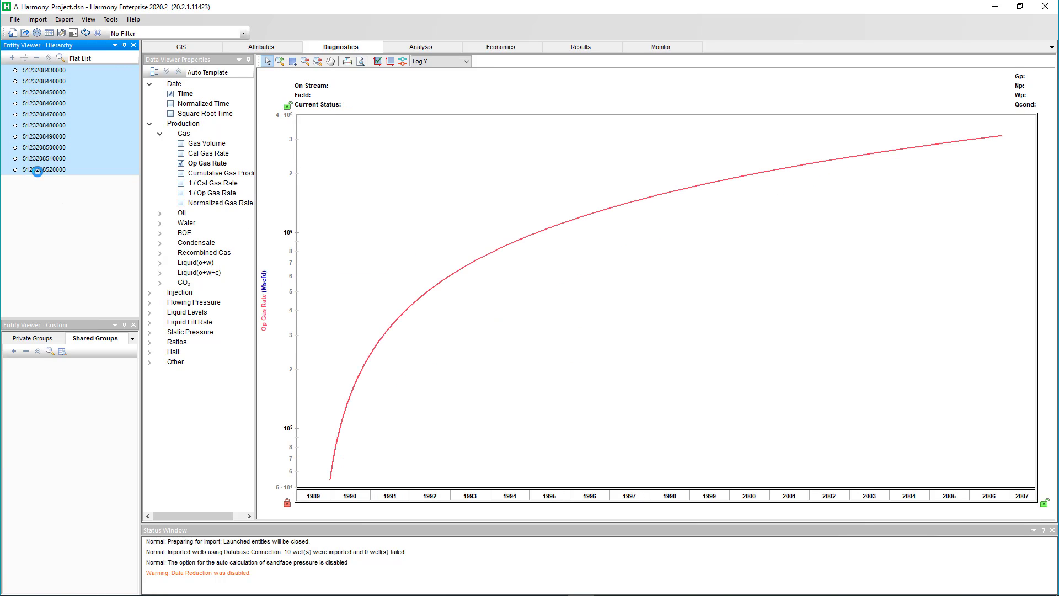
left_click(50, 204)
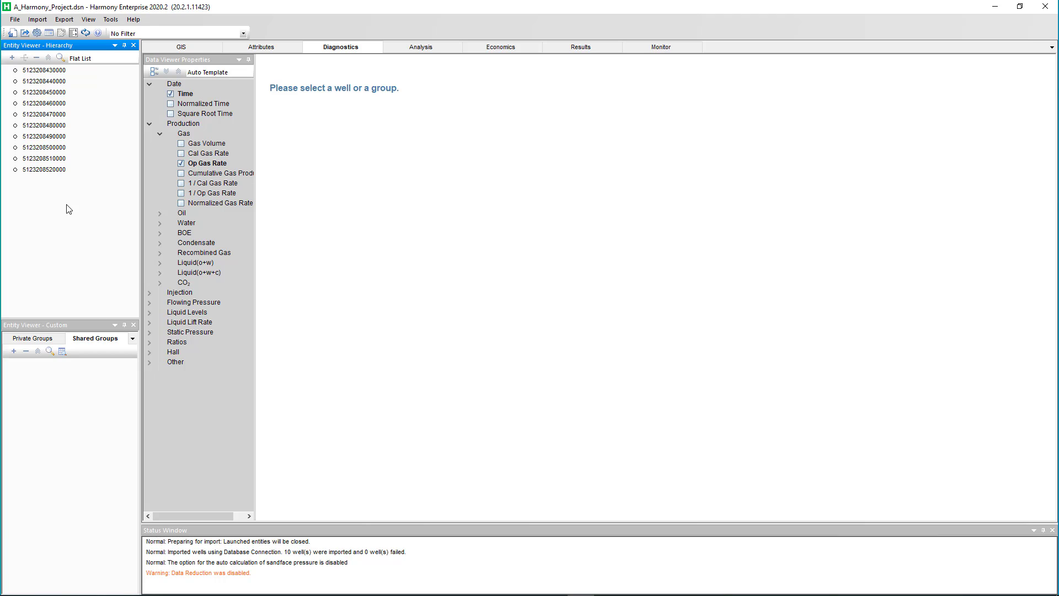
Start another database connection import and open the saved "My company database" connection for editing, continuing to its mapping assignments.
left_click(44, 25)
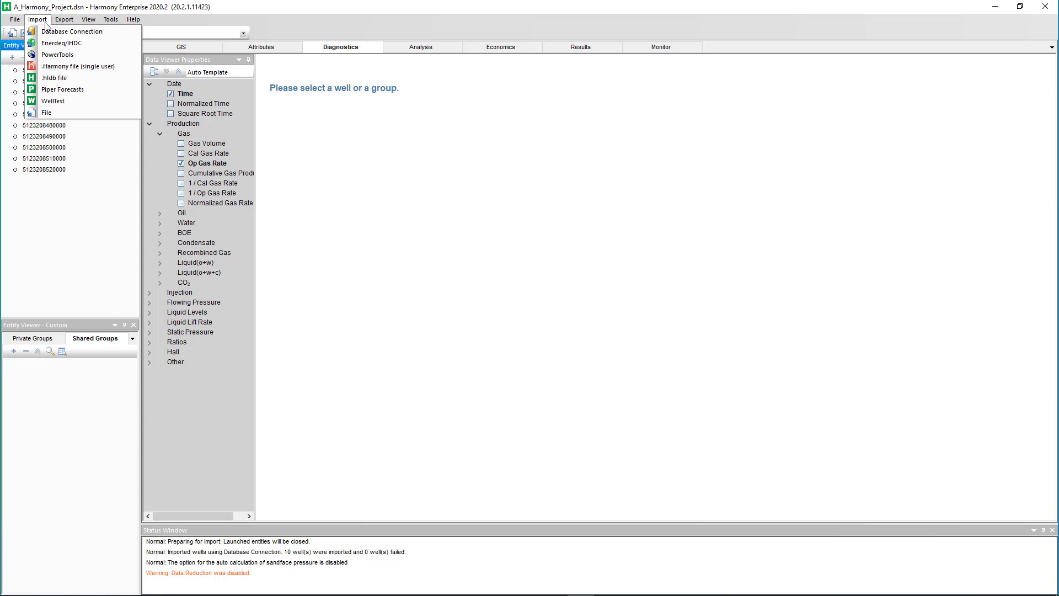
left_click(49, 31)
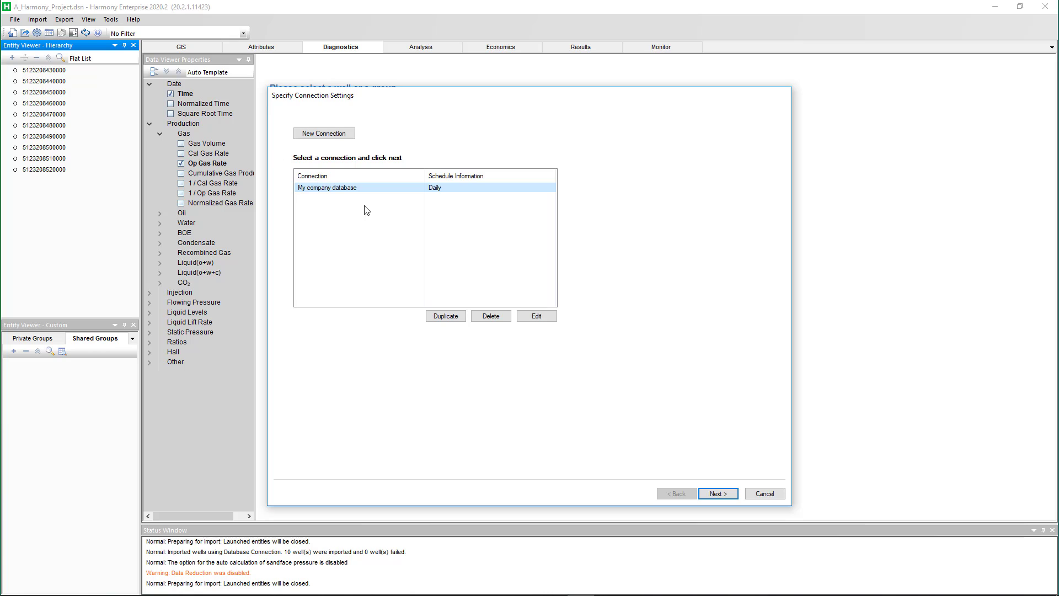
left_click(536, 316)
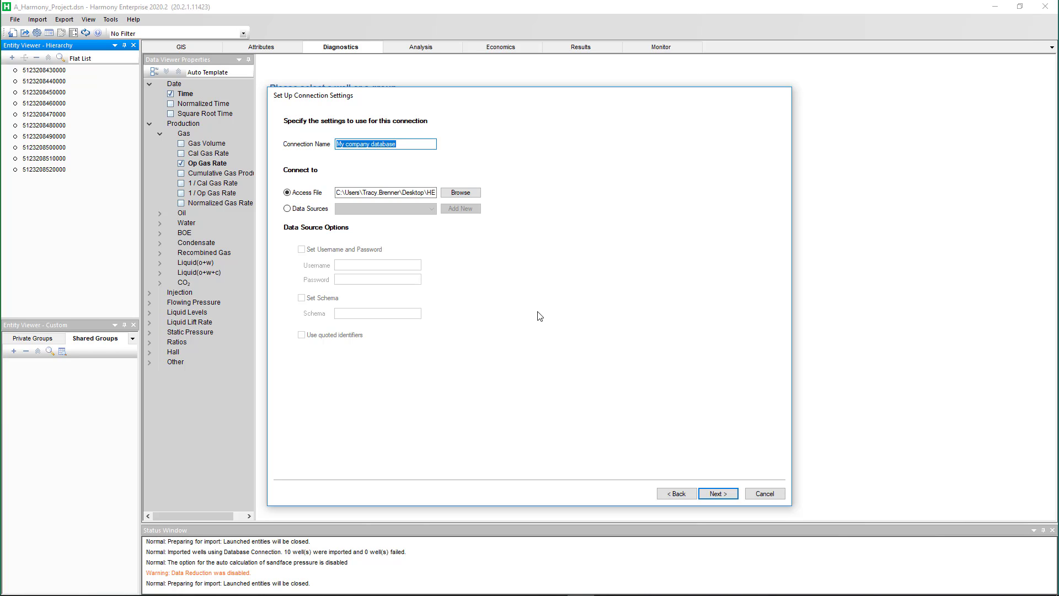
left_click(710, 494)
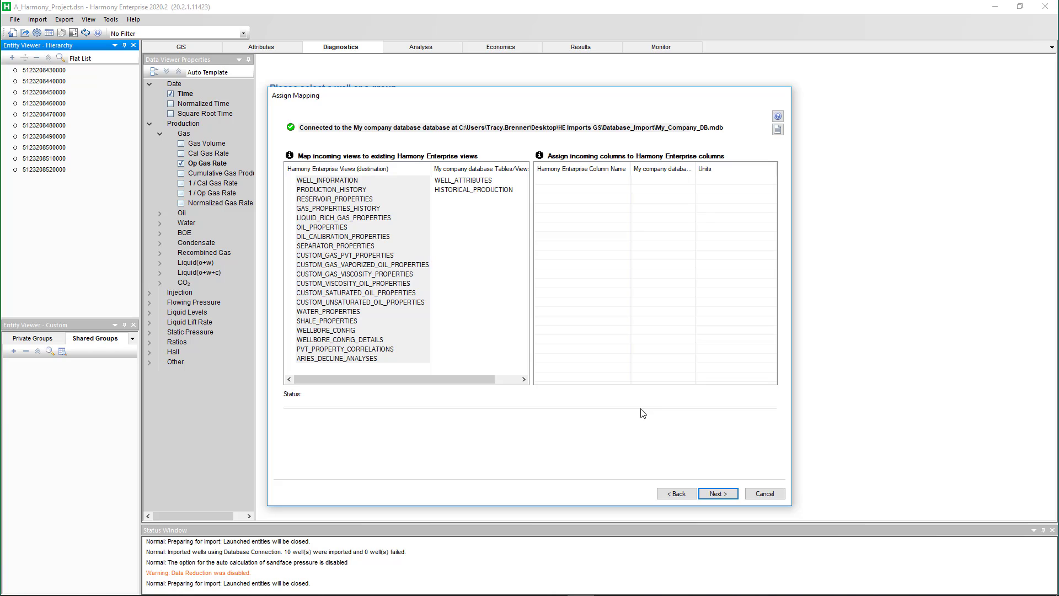
Review the HISTORICAL_PRODUCTION mapping and the PRODUCTION_HISTORY column assignments without changing them, and return to the list of connections.
left_click(496, 191)
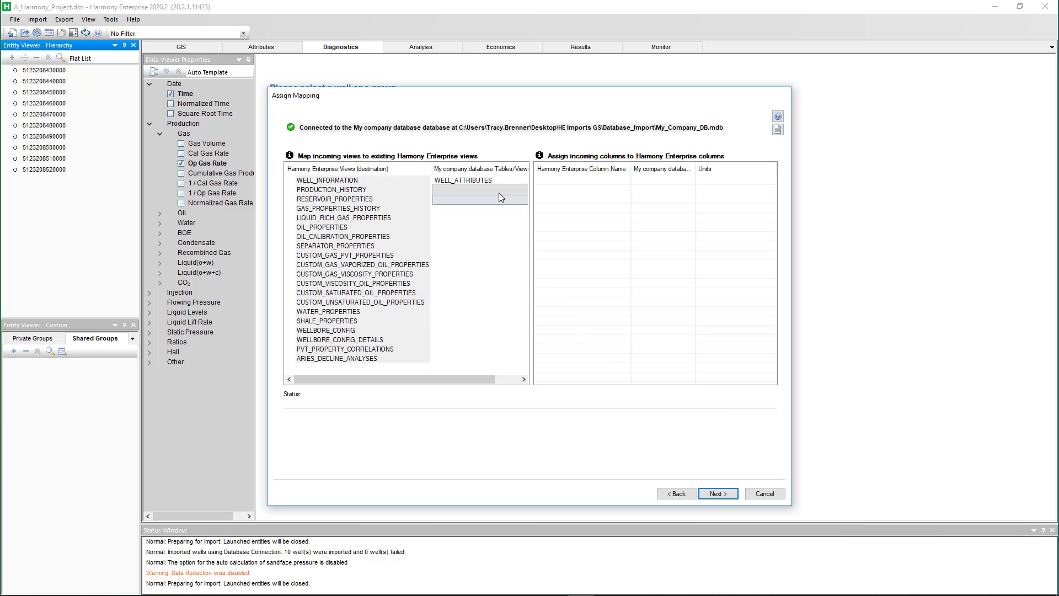
left_click(489, 191)
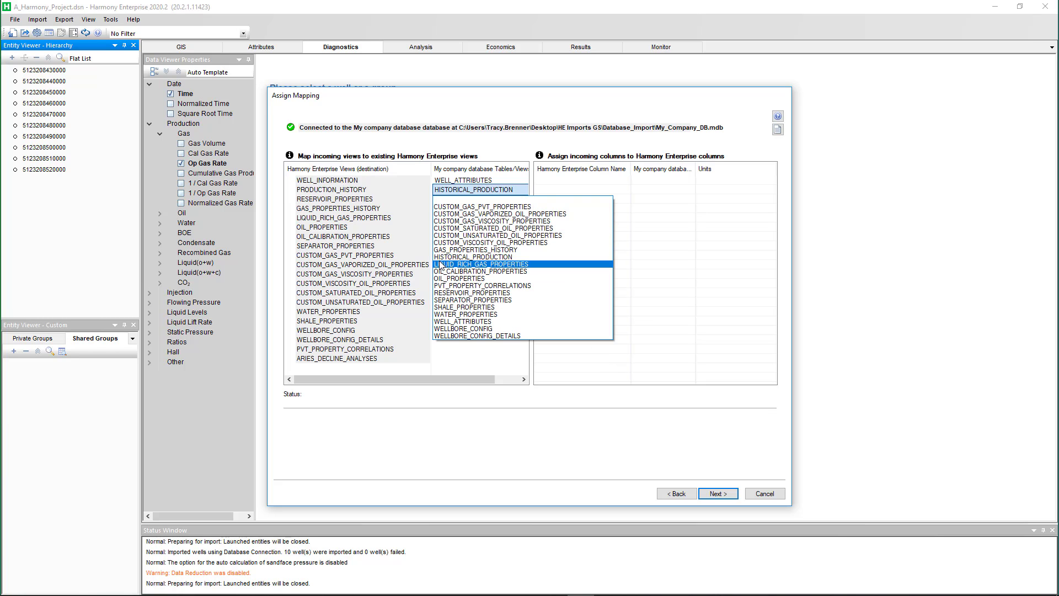
left_click(473, 256)
left_click(398, 191)
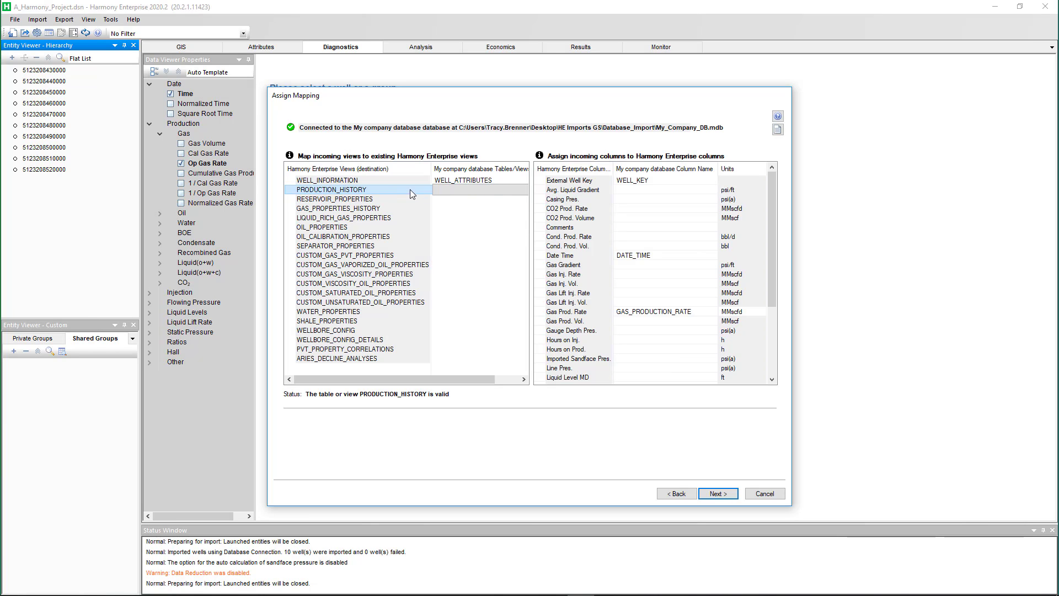
left_click(681, 340)
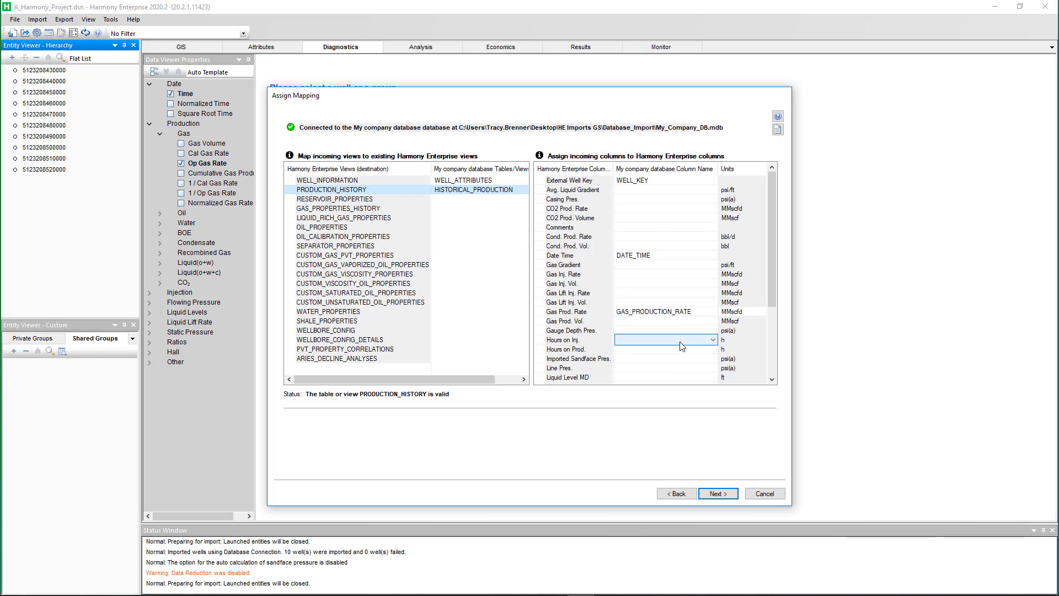
left_click(681, 341)
key("Escape")
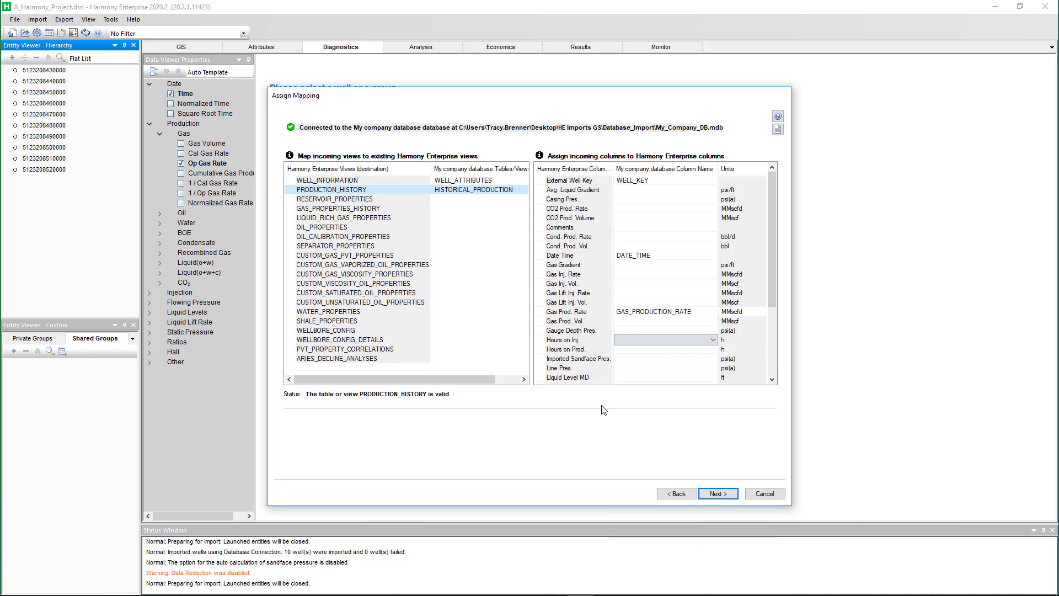
left_click(678, 493)
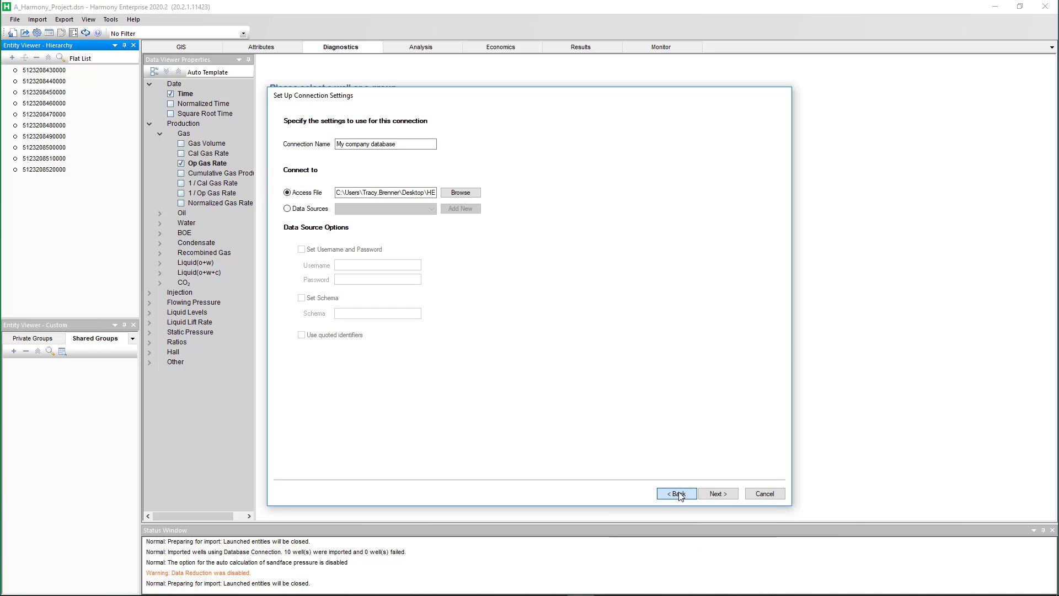
left_click(678, 493)
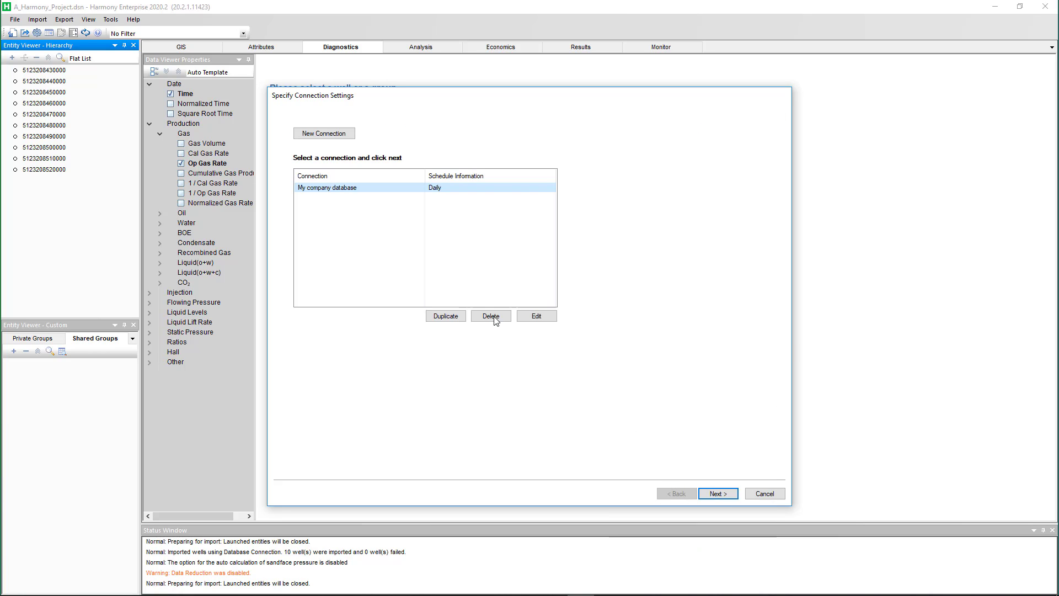
Set up a new connection named "complete company database" that uses the data source Prod_History_AR.
left_click(326, 134)
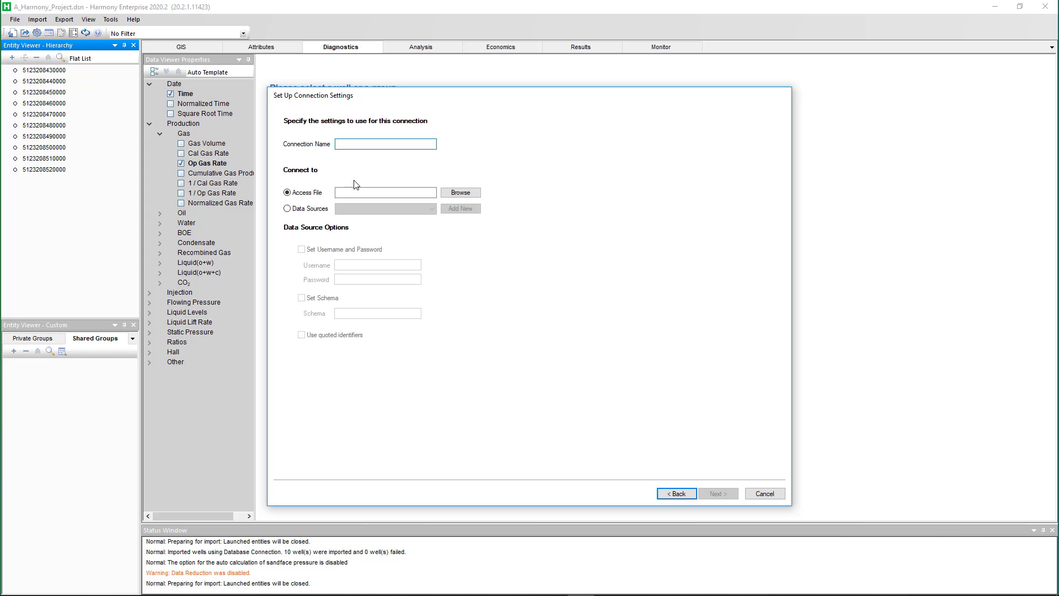
type("complete company database")
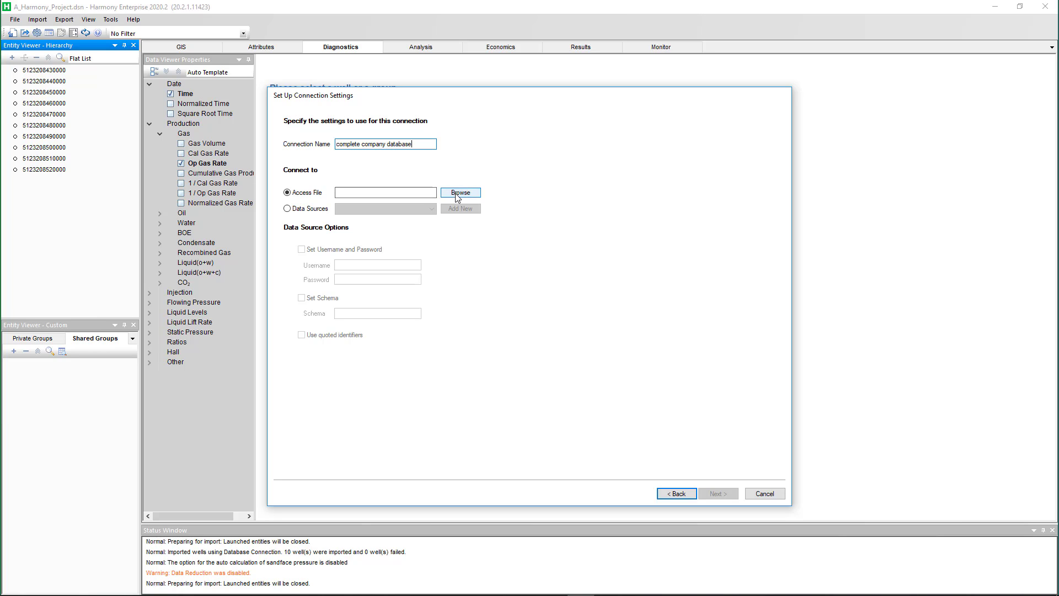
left_click(306, 213)
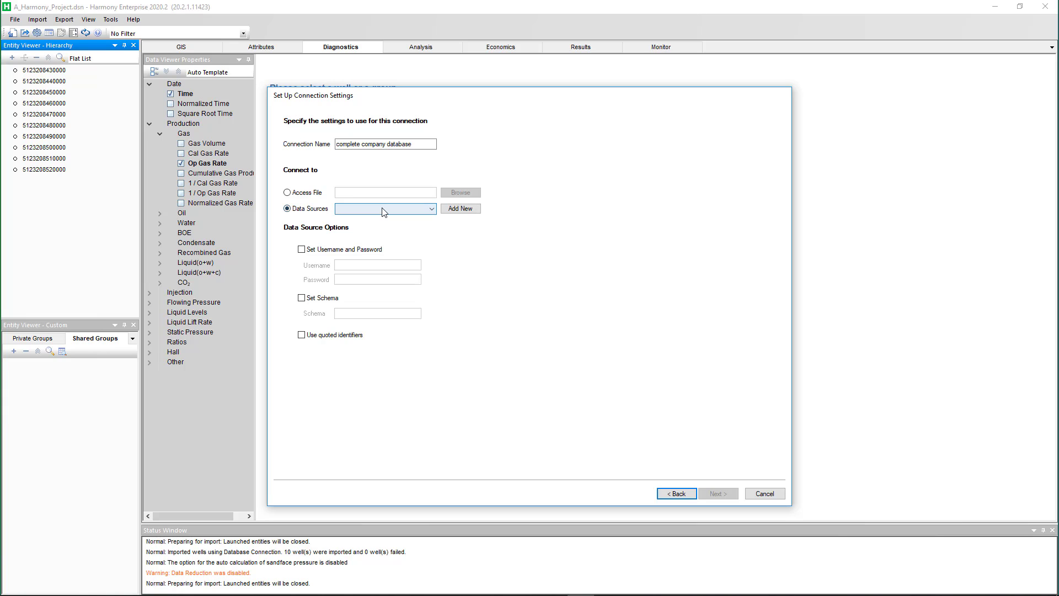
left_click(392, 211)
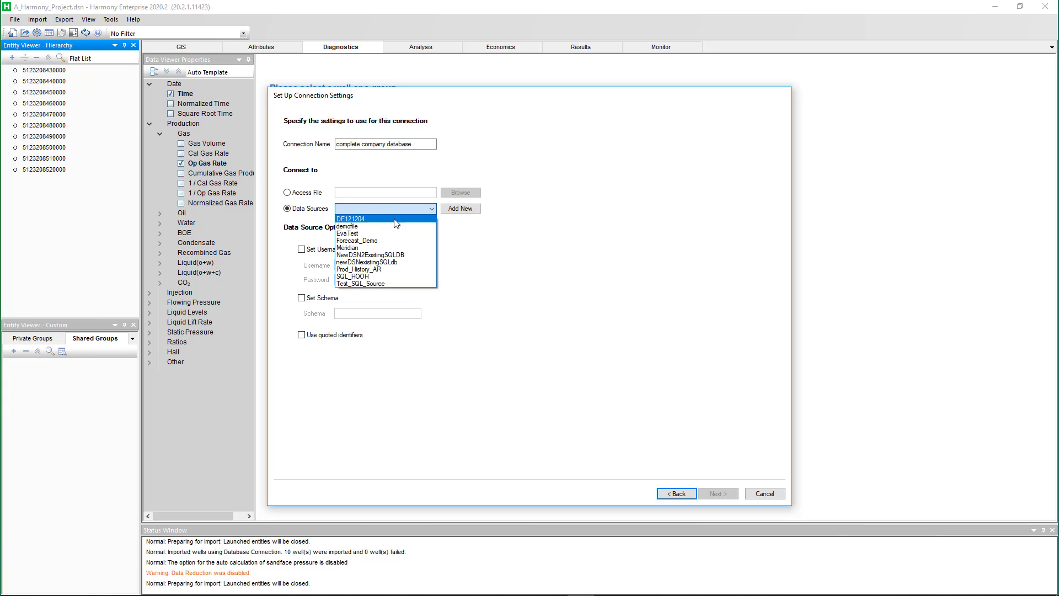
left_click(398, 270)
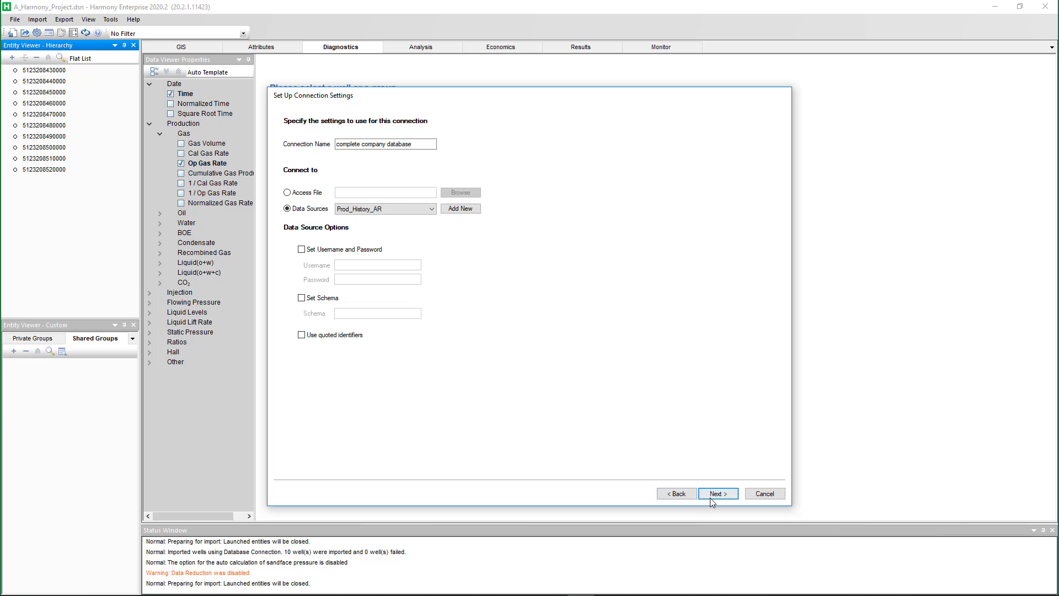
Choose the pre-configured IHS Markit Views mapping for the "complete company database" connection and continue to its mapping assignments.
left_click(715, 494)
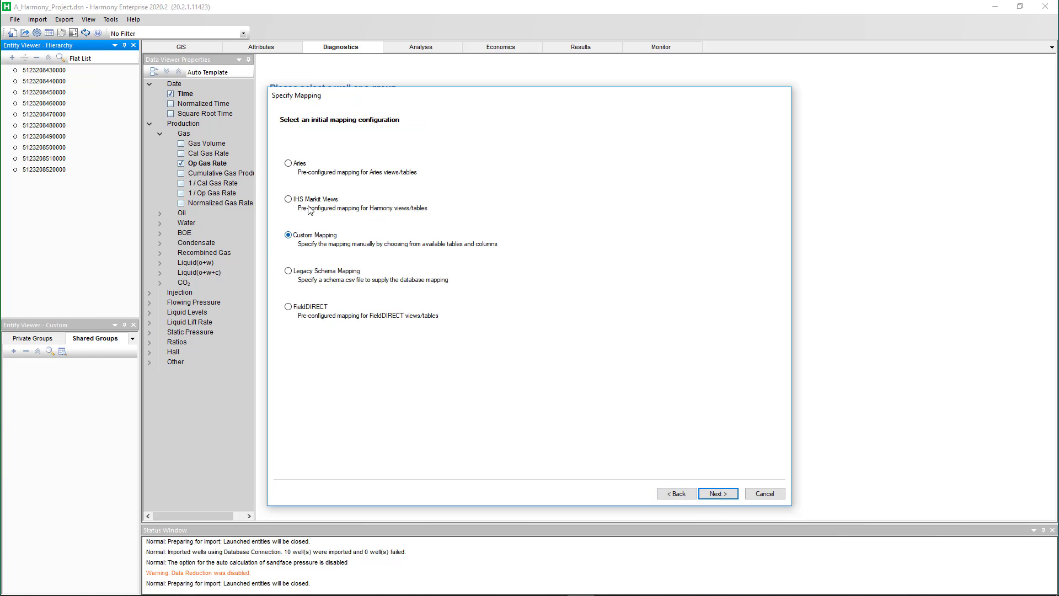
left_click(288, 199)
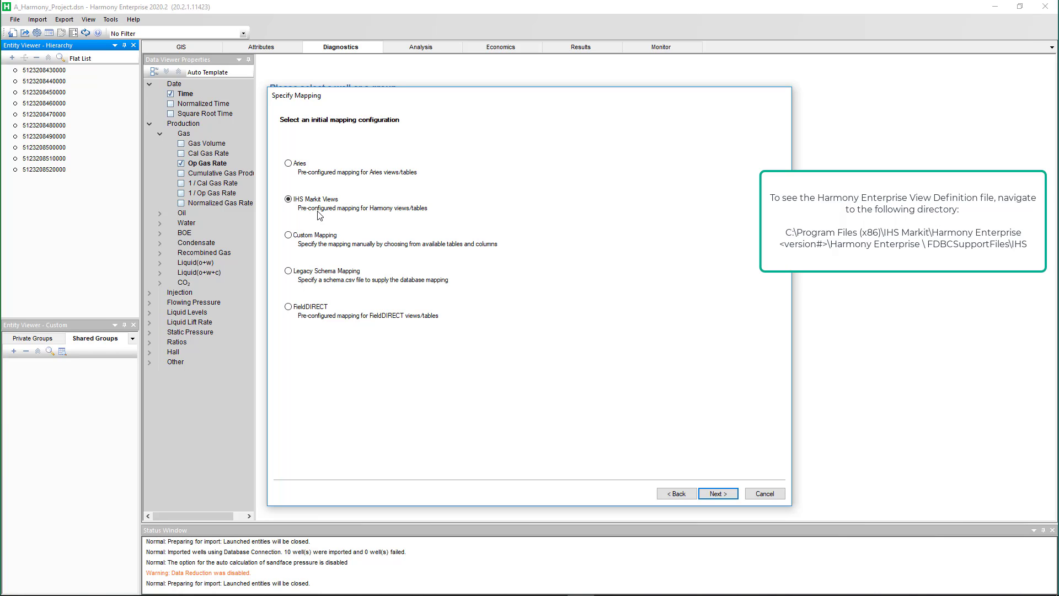
left_click(715, 494)
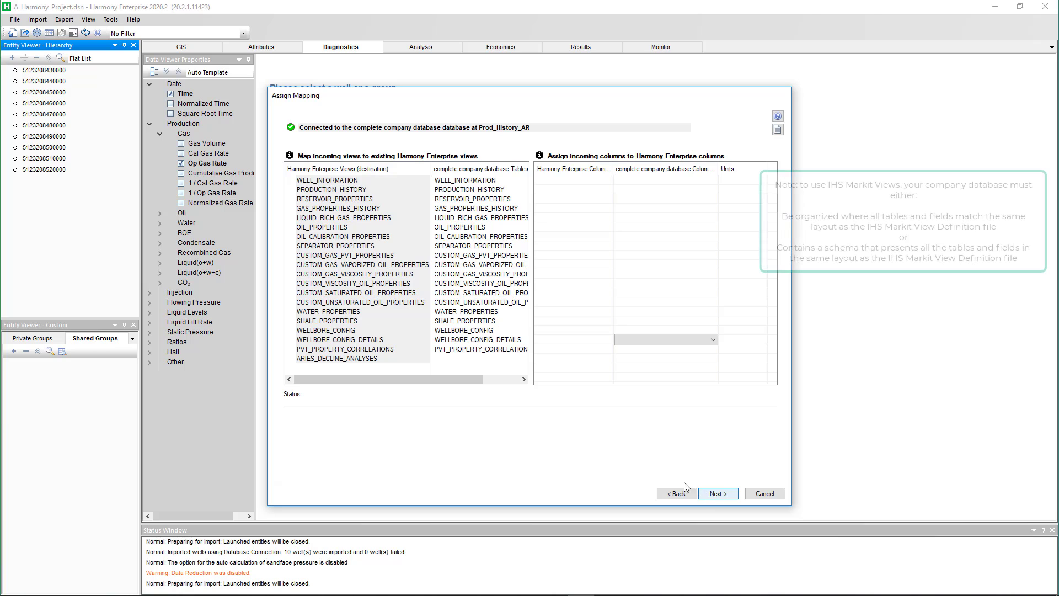
Review the mapped company database tables and the PRODUCTION_HISTORY column and unit assignments, including Gas Prod. Vol.
left_click(443, 182)
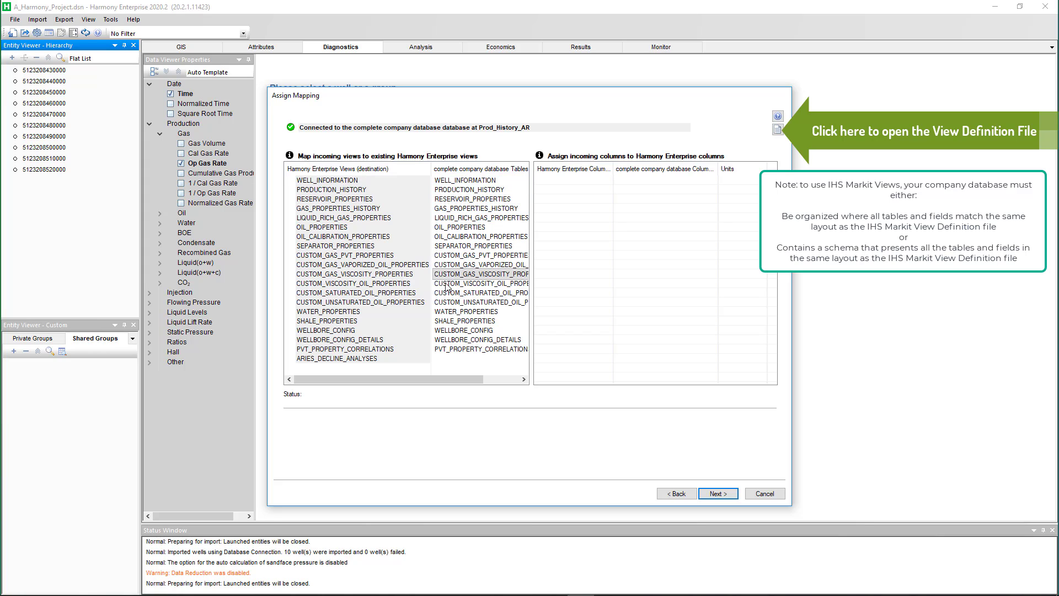
left_click(448, 180)
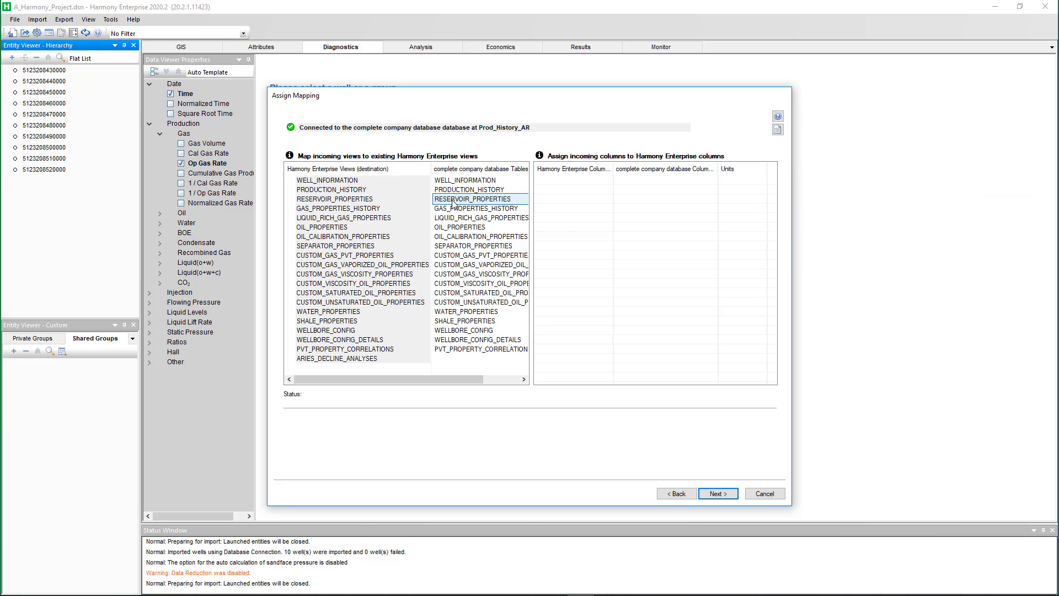
left_click(402, 200)
left_click(398, 190)
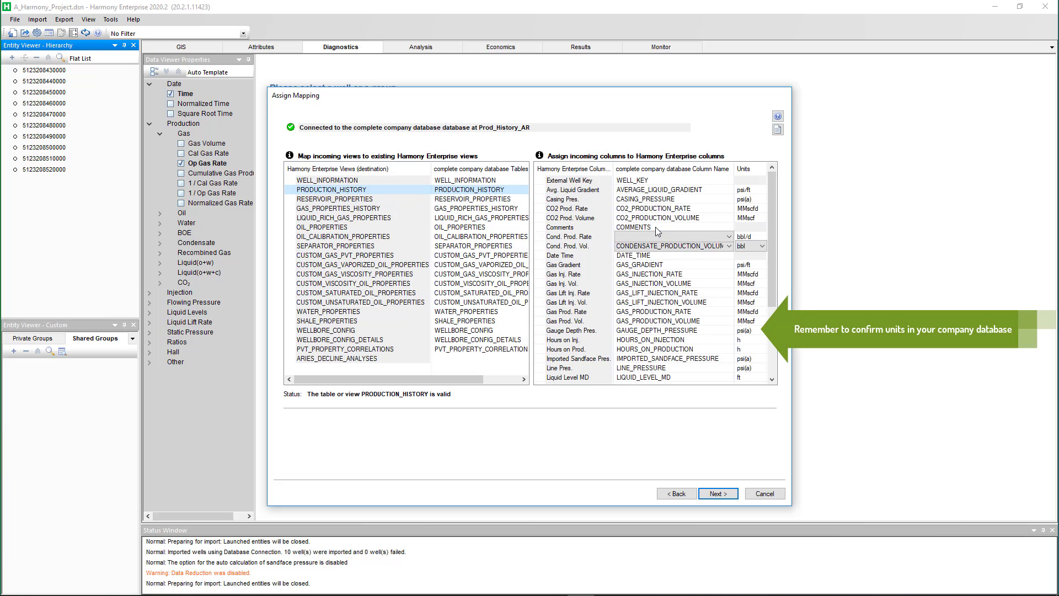
left_click(660, 321)
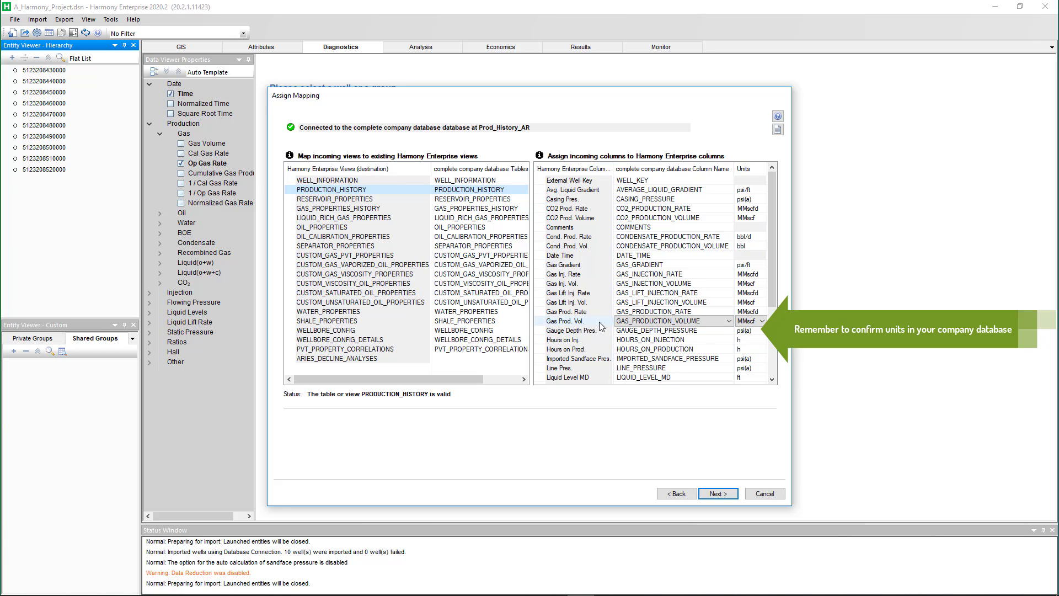
Accept the mapping and add External Well Key as a well linking attribute, agreeing to the attribute change.
left_click(721, 493)
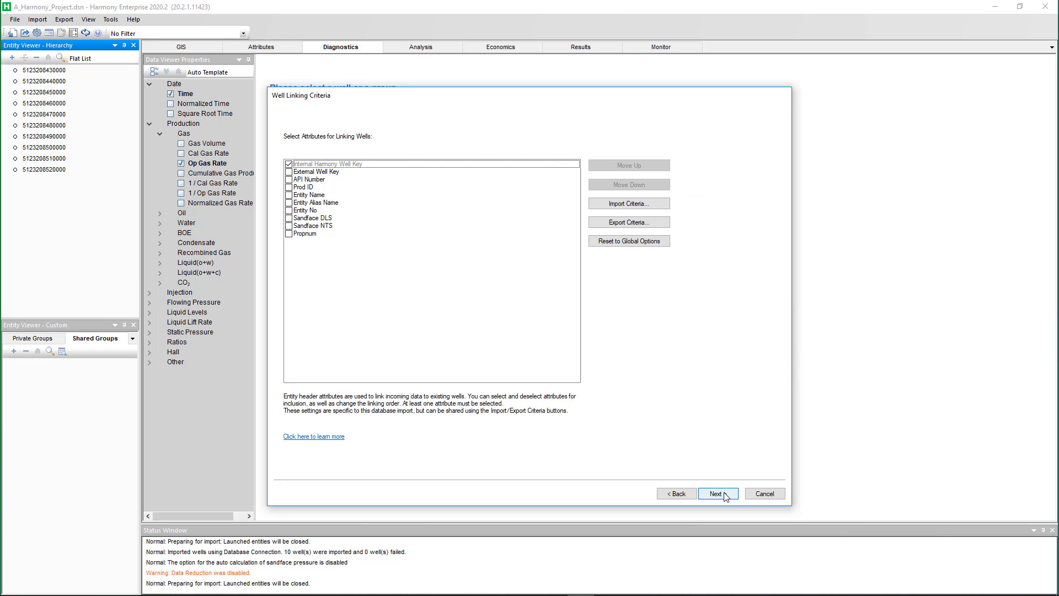
left_click(288, 173)
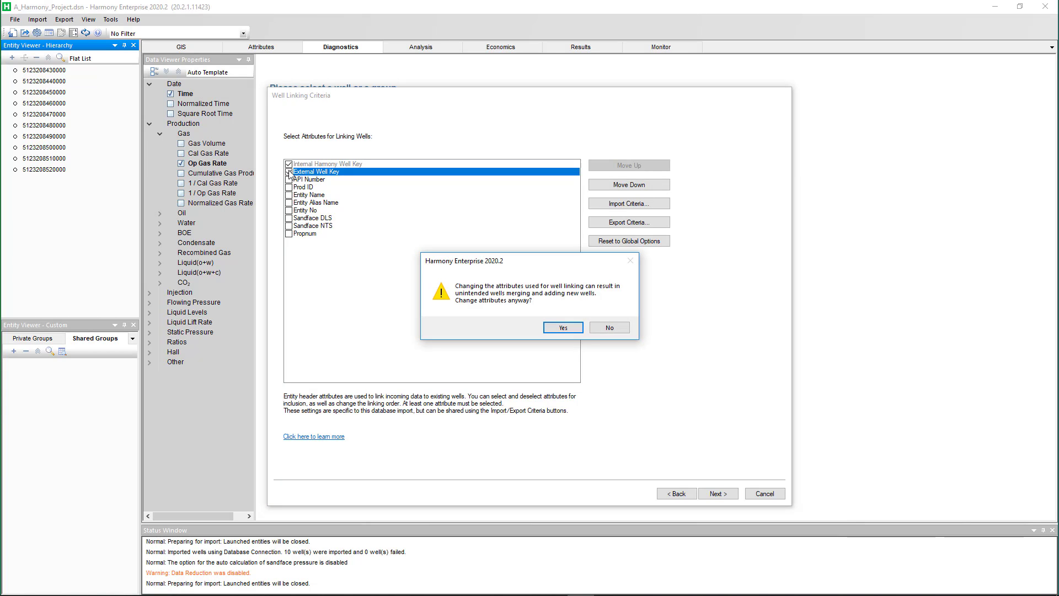
key("Return")
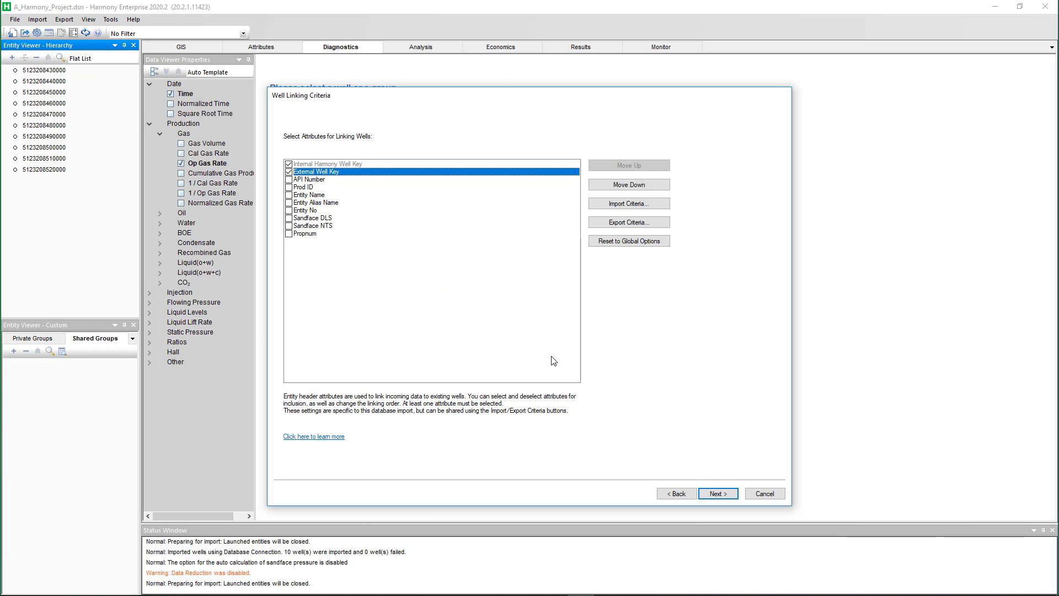
left_click(722, 493)
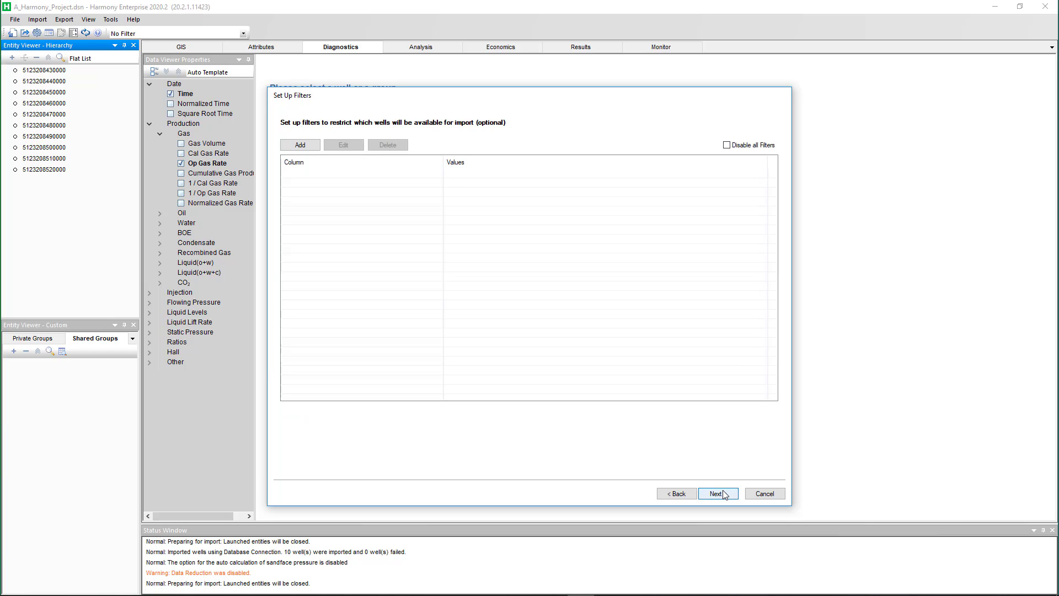
Import Test Well 01 to Test Well 10 without filters, keeping the preset import options, and finish the import.
left_click(722, 493)
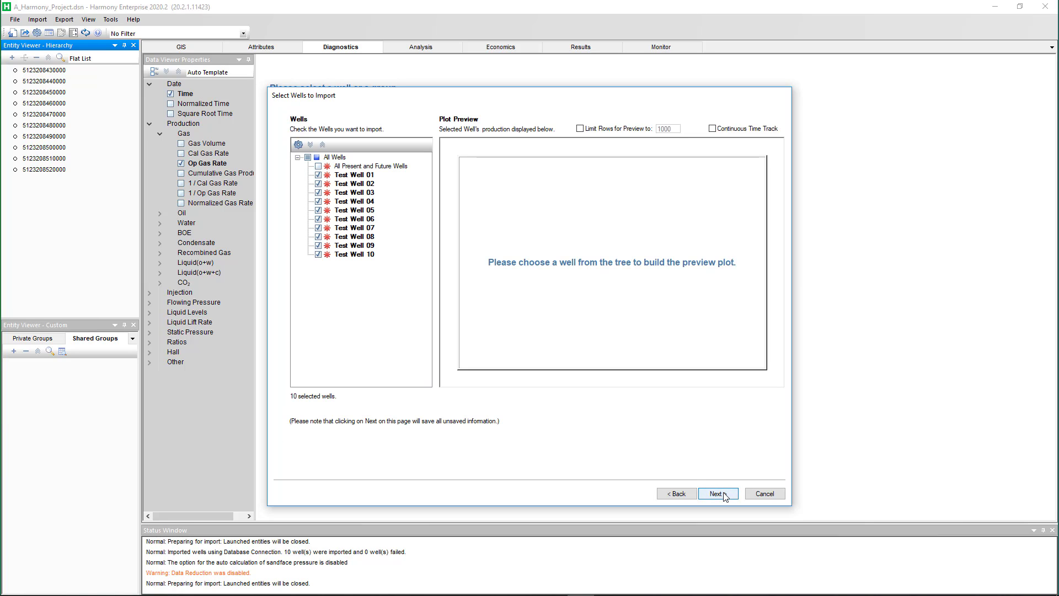
left_click(723, 494)
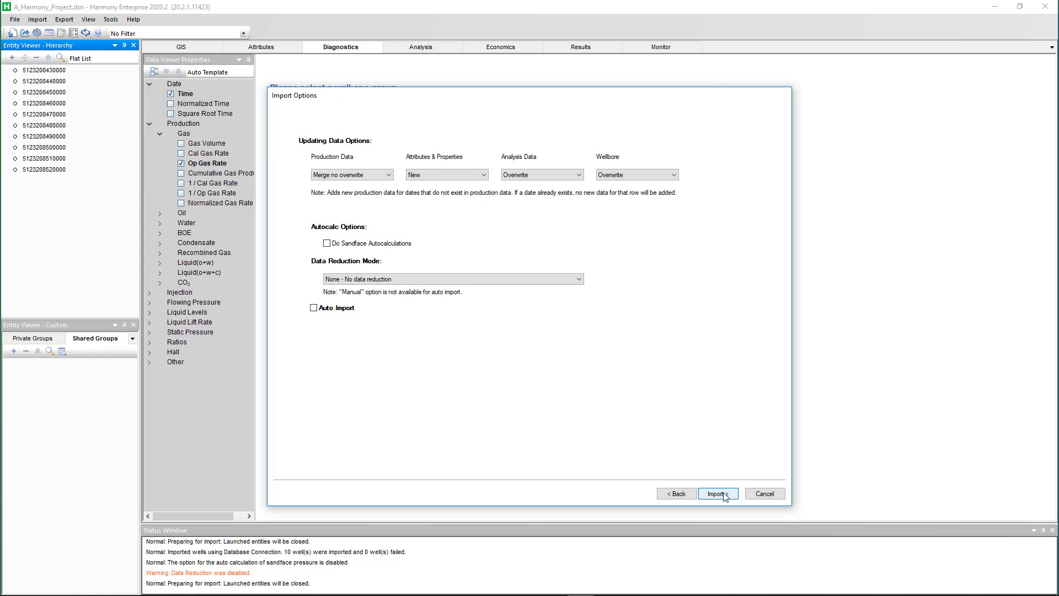
left_click(723, 494)
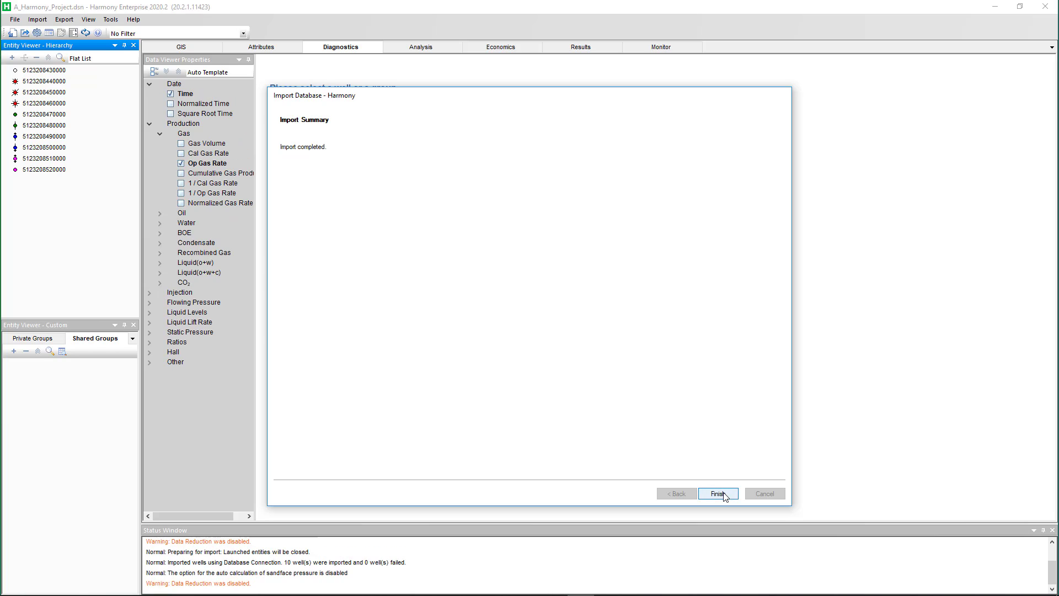
left_click(718, 493)
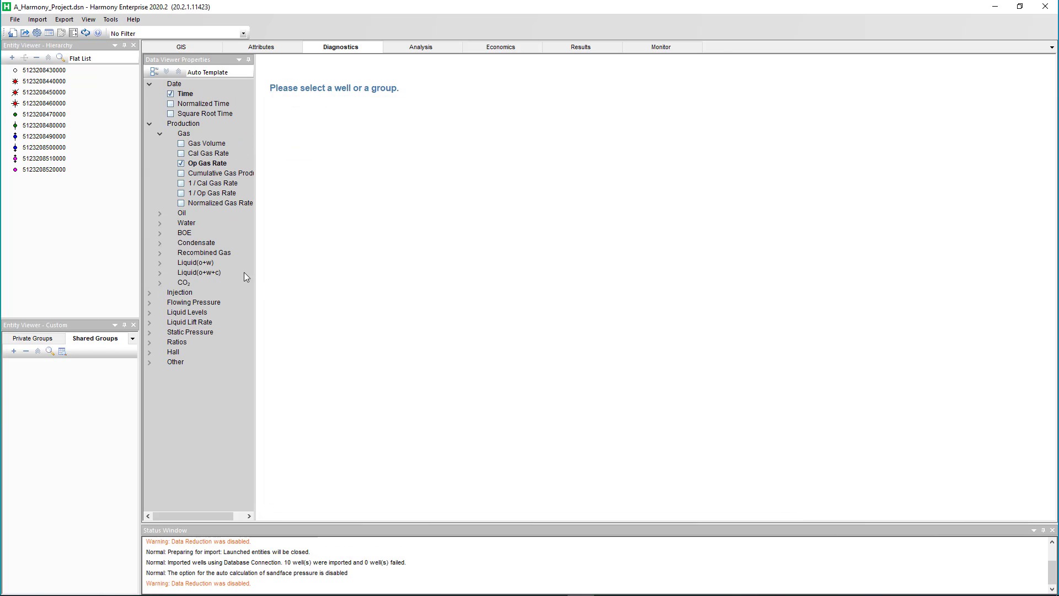
View the gas rate plots of the second and third wells, and examine the fourth well's attributes.
left_click(51, 81)
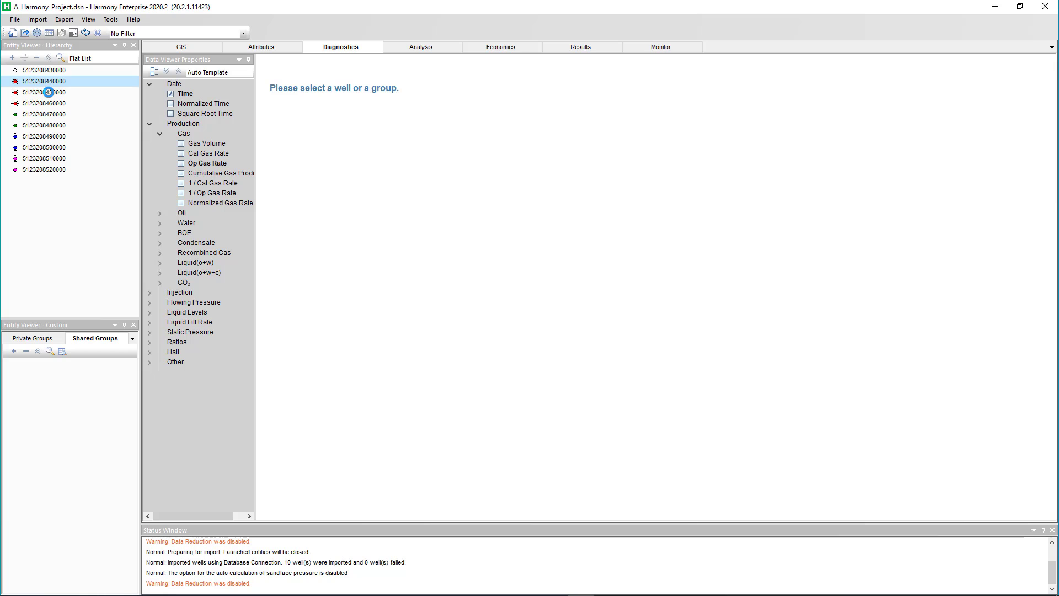
left_click(48, 92)
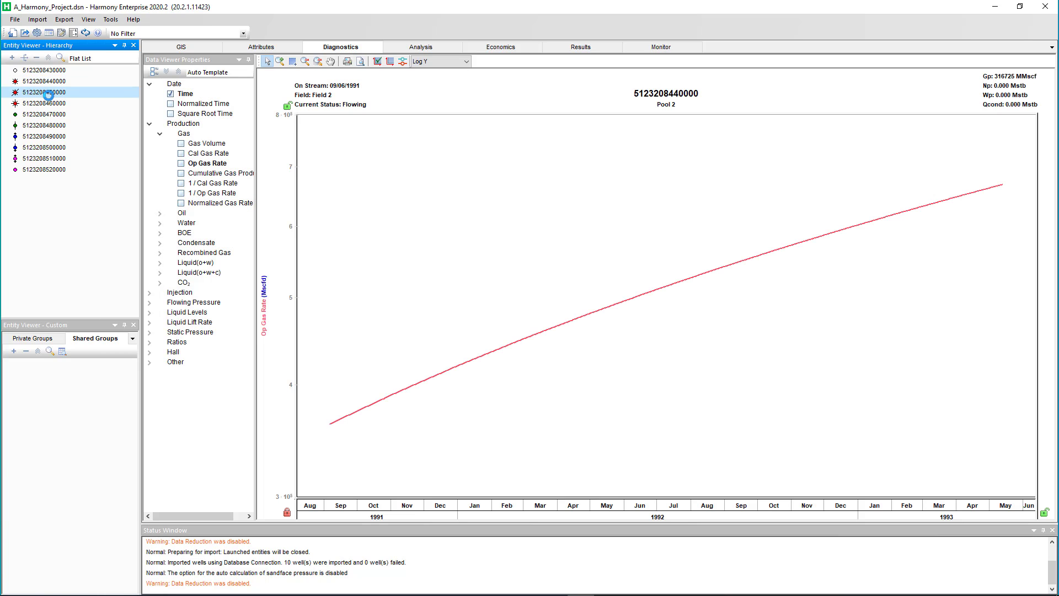
left_click(48, 103)
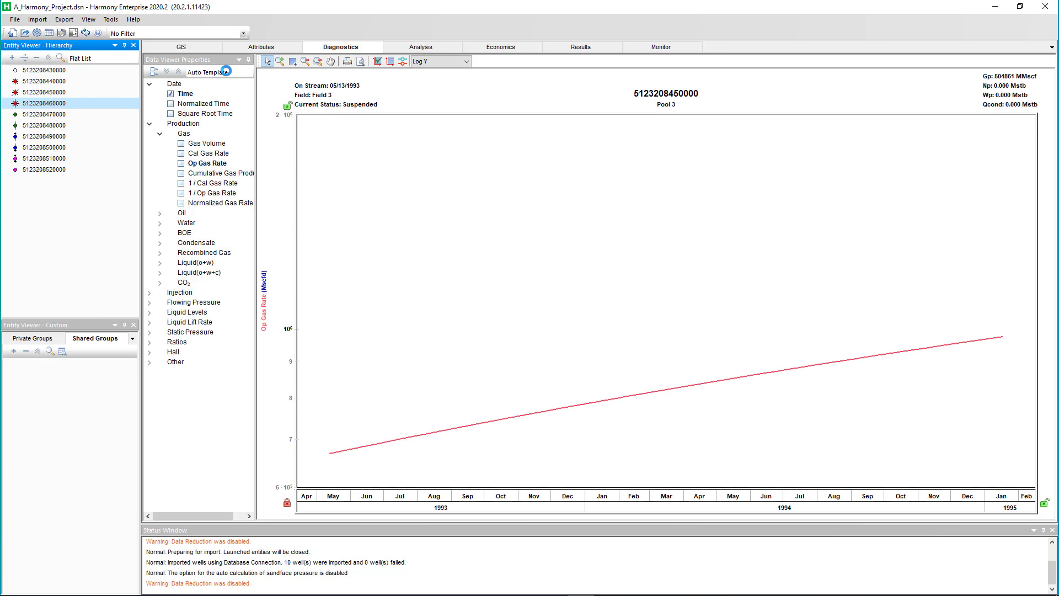
left_click(288, 50)
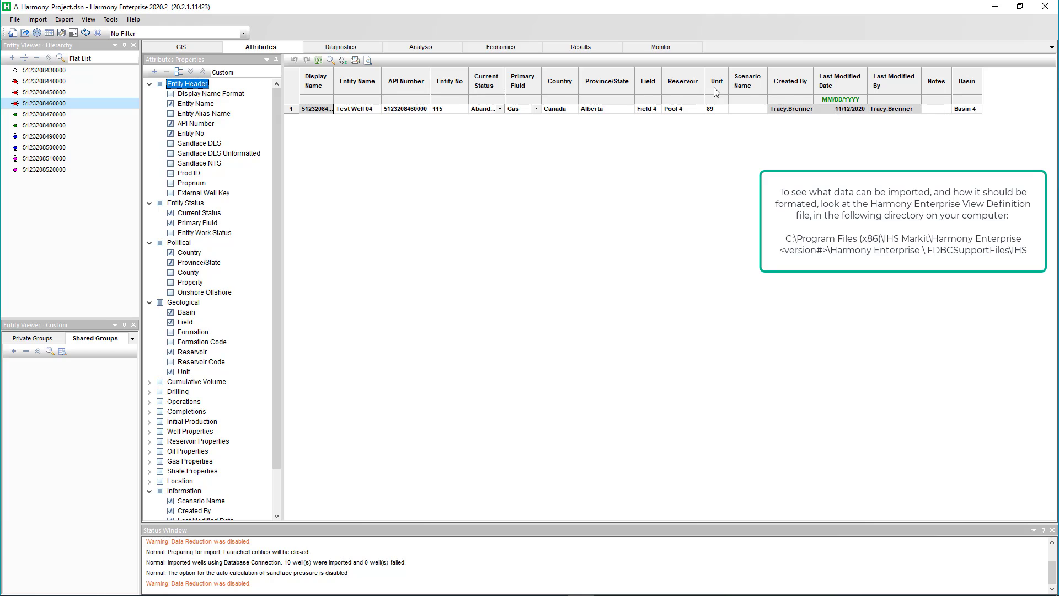
Examine the fourth well's reservoir and gas properties, wellbore configuration and production data in the analysis editors, expanding the oil production items.
left_click(425, 49)
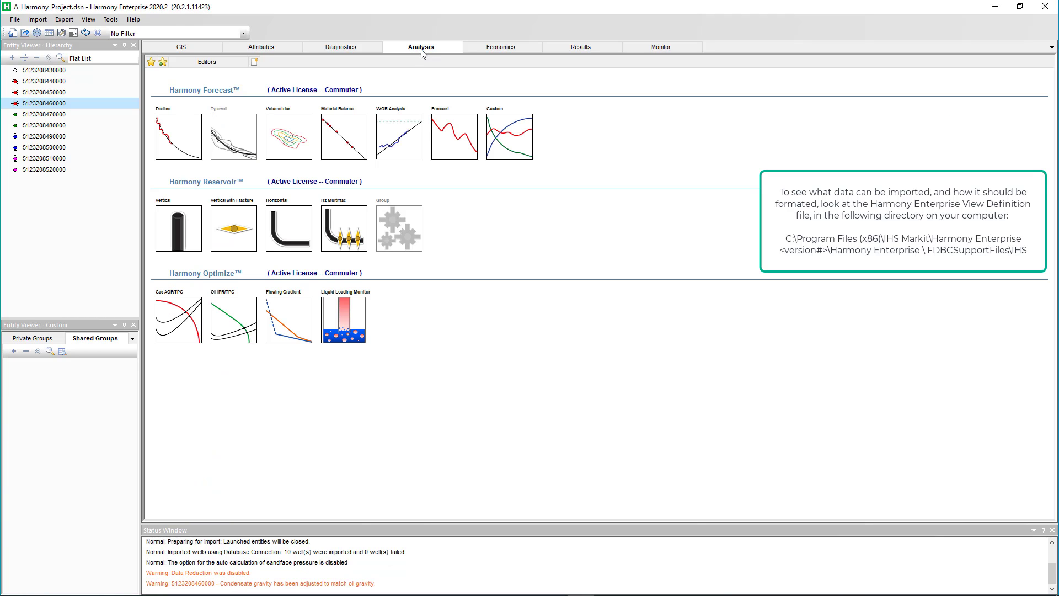
left_click(205, 62)
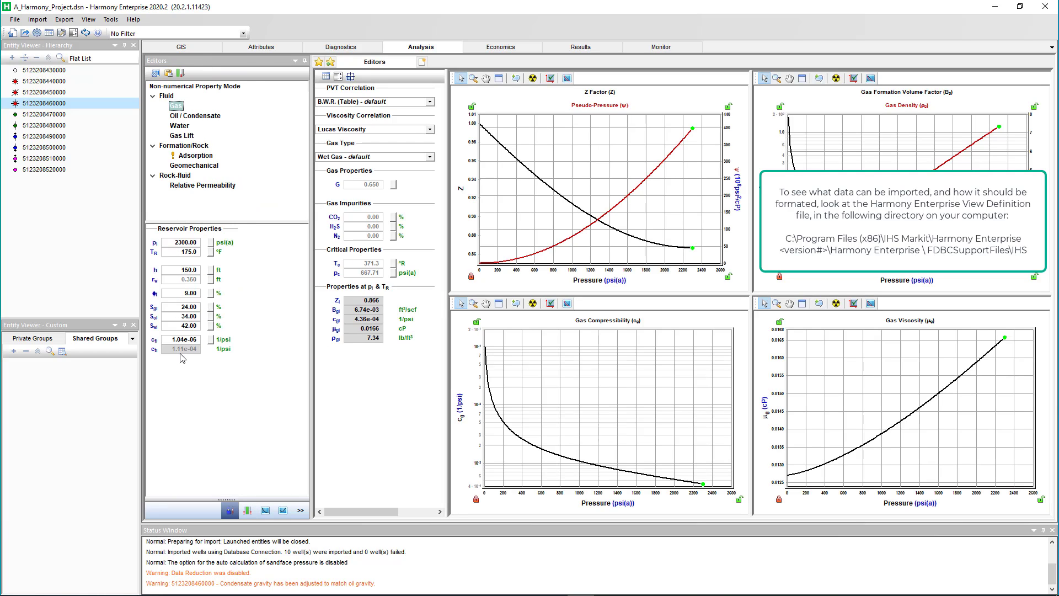
left_click(248, 510)
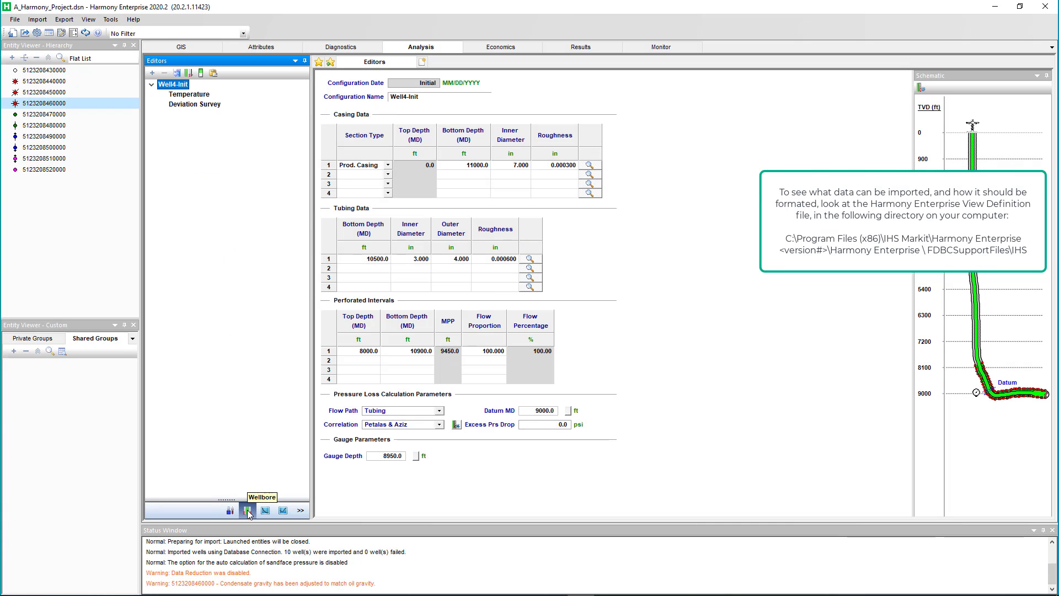
left_click(263, 511)
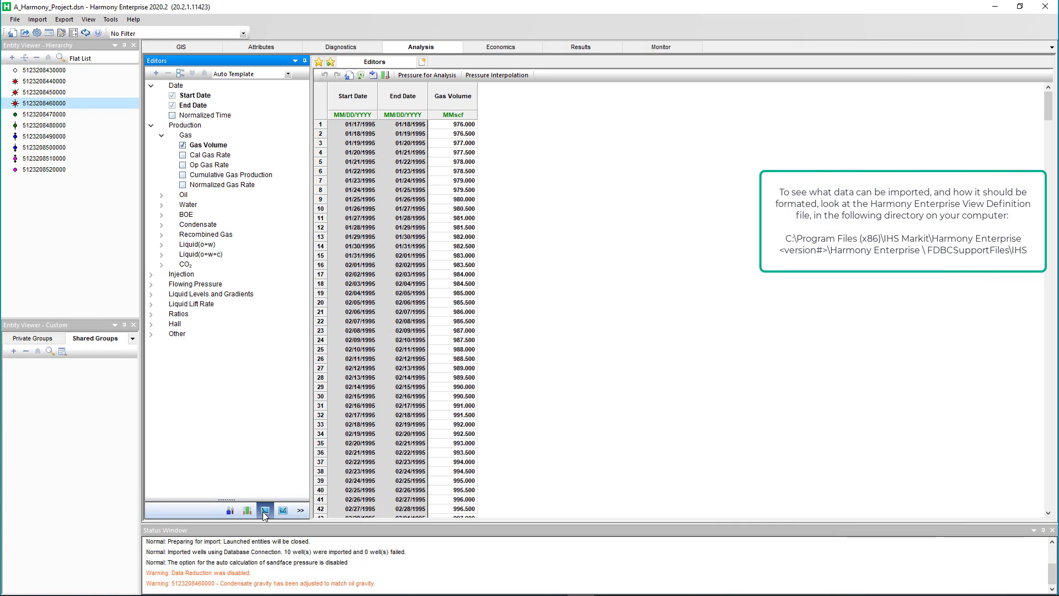
left_click(162, 195)
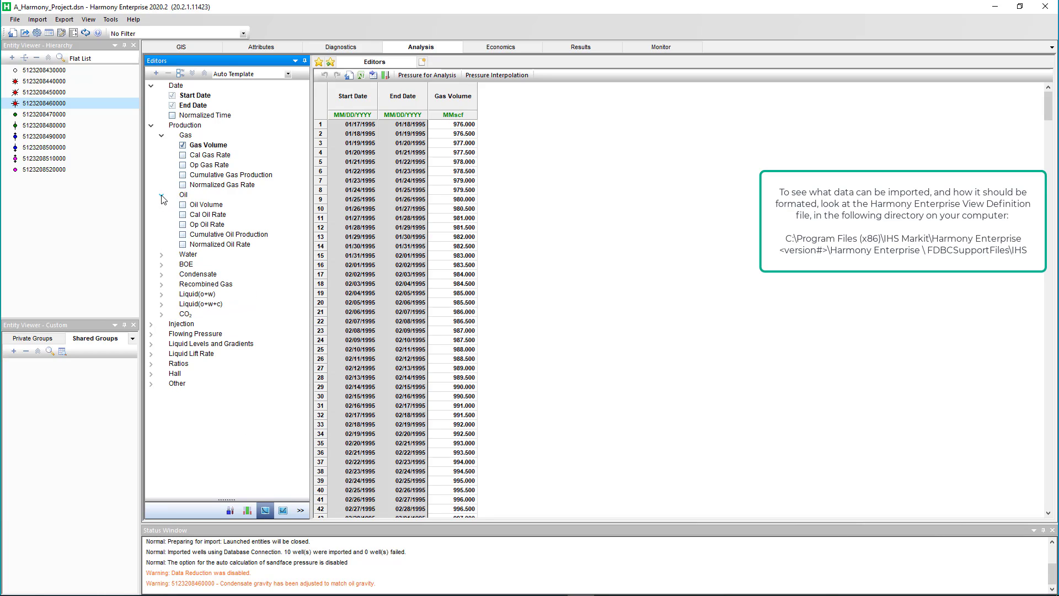